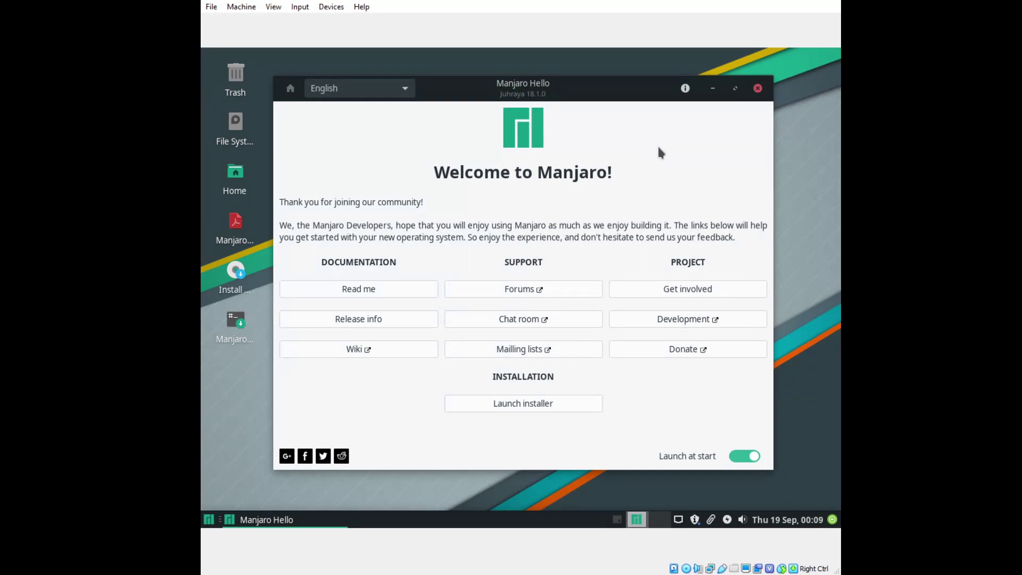
Launch the installer, keep American English, New York and US keyboard, and erase the 19 GiB disk.
{"action": "left_click", "coordinate": [558, 404]}
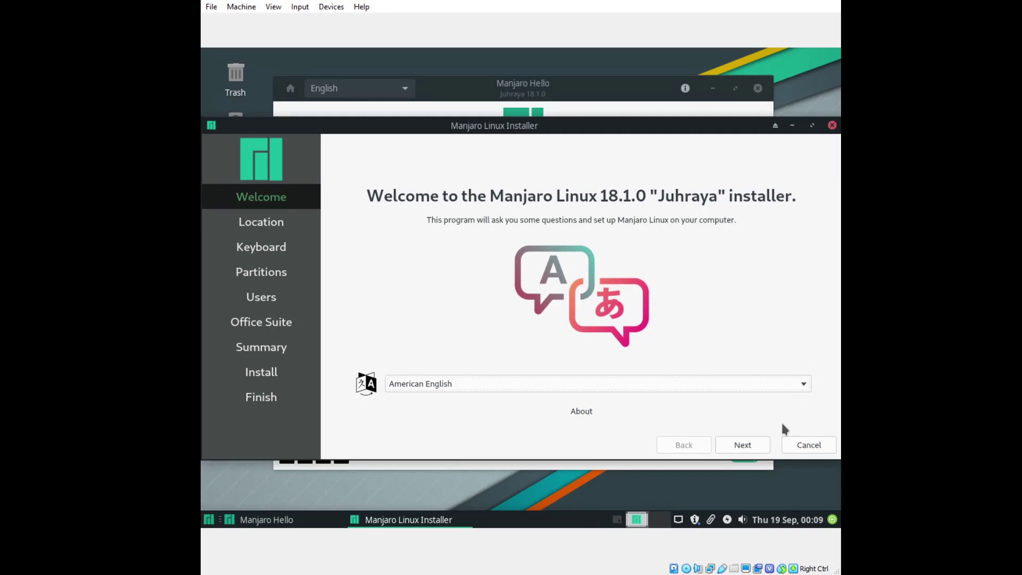
{"action": "left_click", "coordinate": [756, 446]}
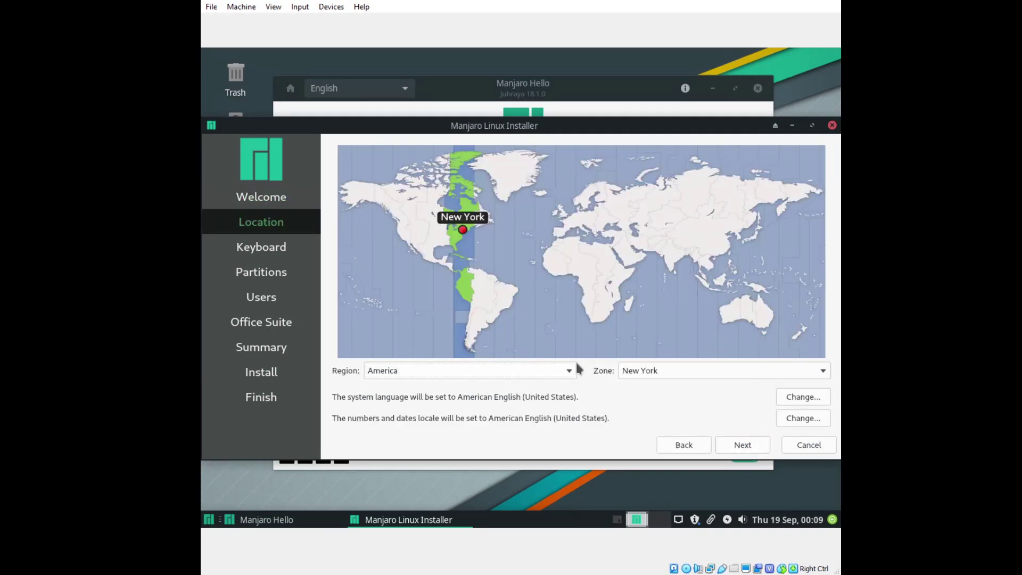
{"action": "left_click", "coordinate": [734, 446]}
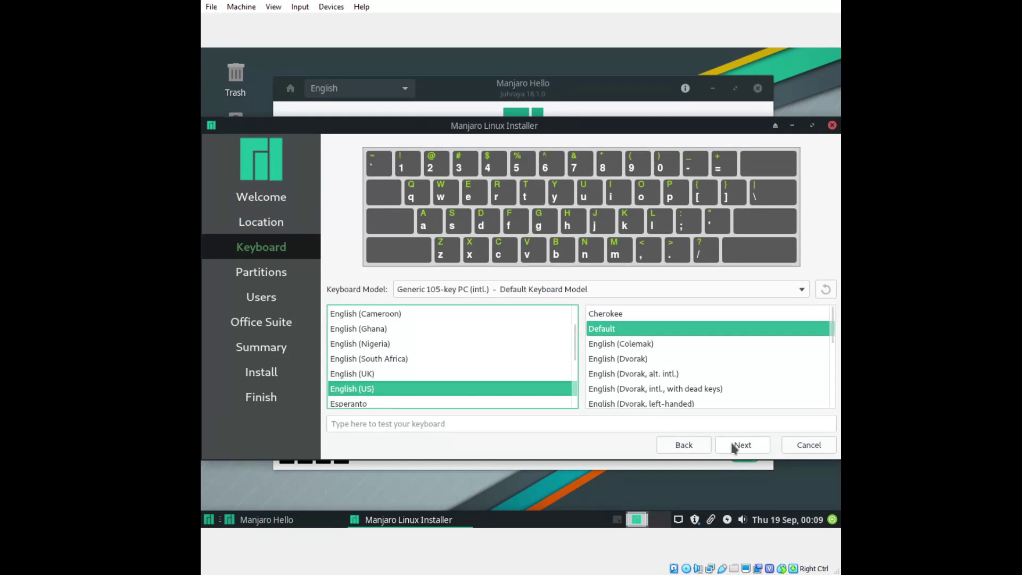
{"action": "left_click", "coordinate": [732, 447]}
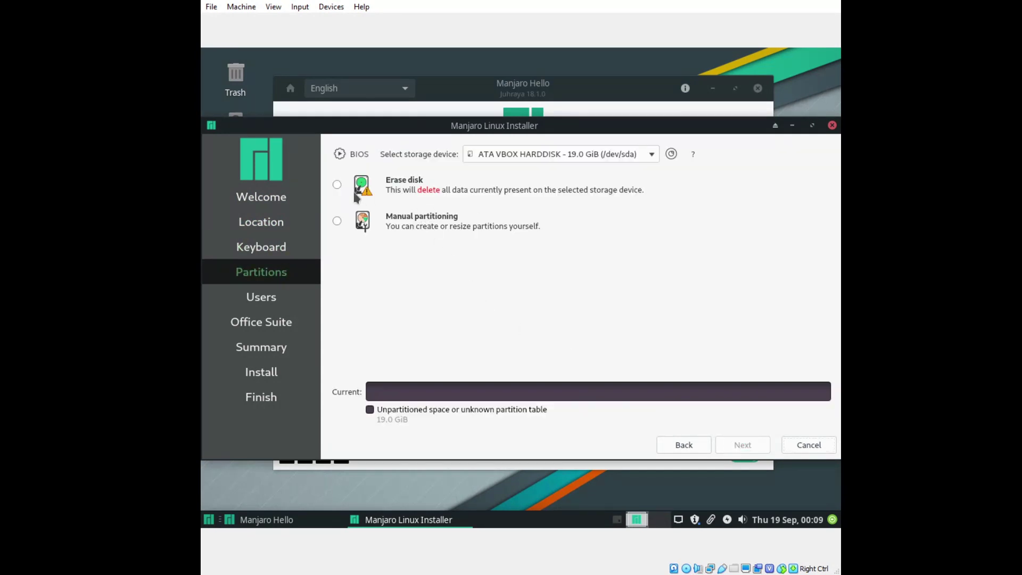
{"action": "left_click", "coordinate": [337, 184]}
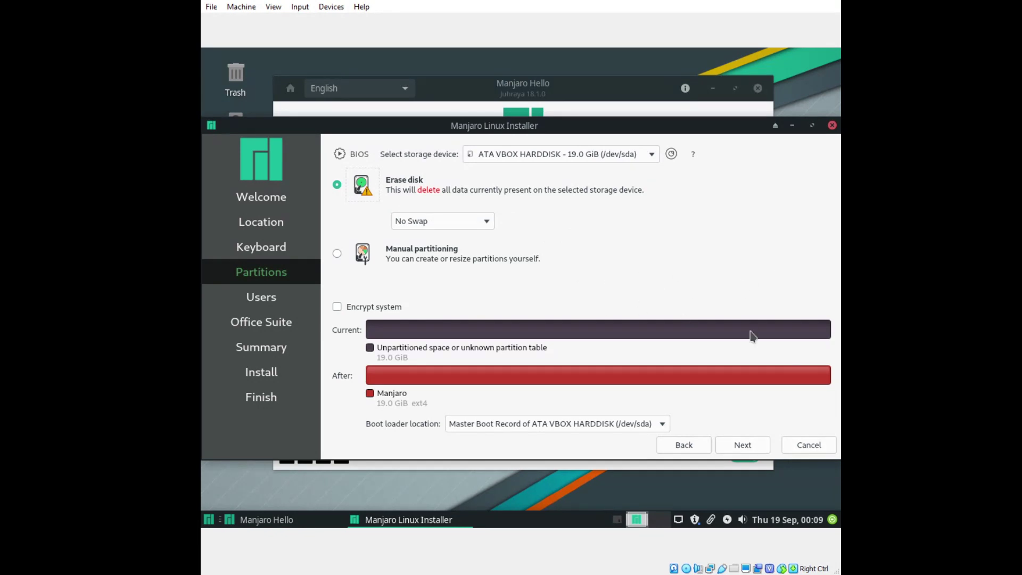
{"action": "left_click", "coordinate": [743, 445]}
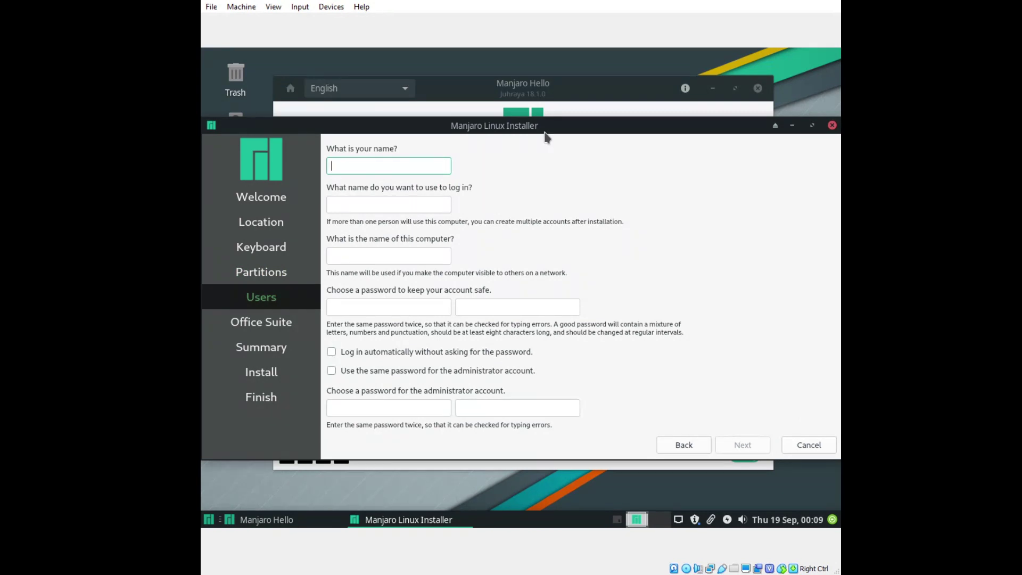
Enter the user name test and type the account password twice.
{"action": "type", "text": "test"}
{"action": "left_click", "coordinate": [426, 304]}
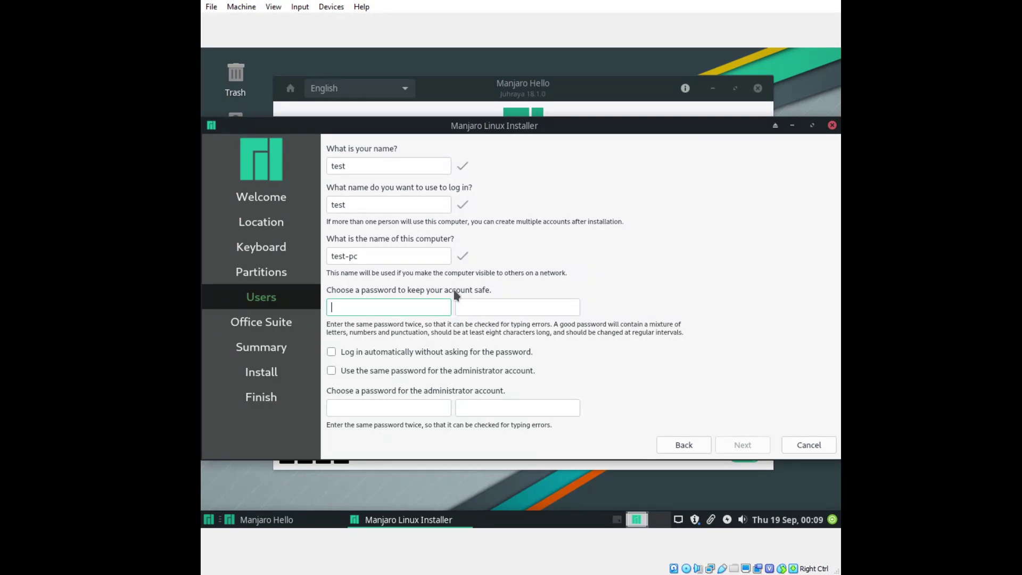
{"action": "type", "text": "123"}
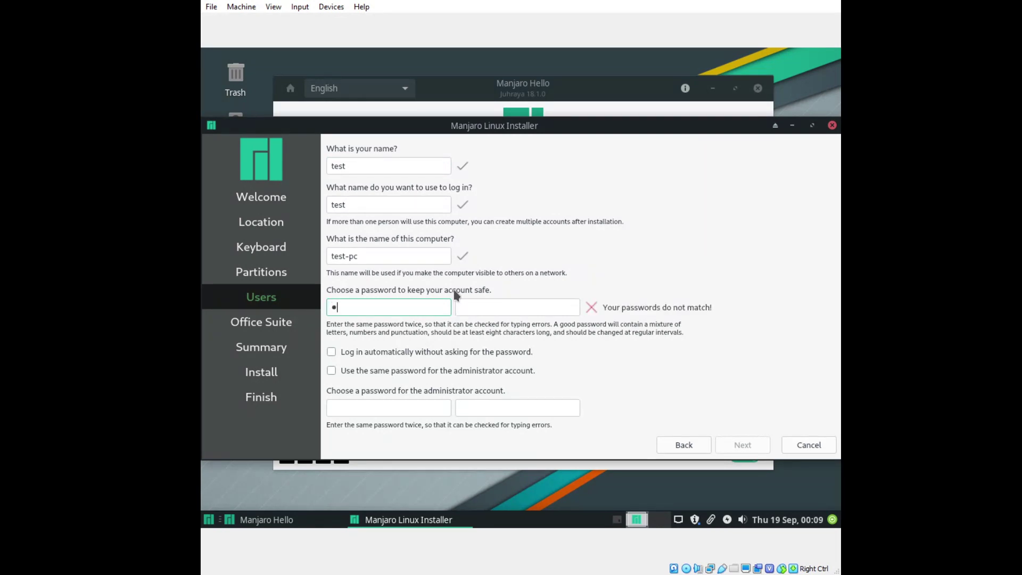
{"action": "left_click", "coordinate": [523, 305]}
{"action": "type", "text": "123"}
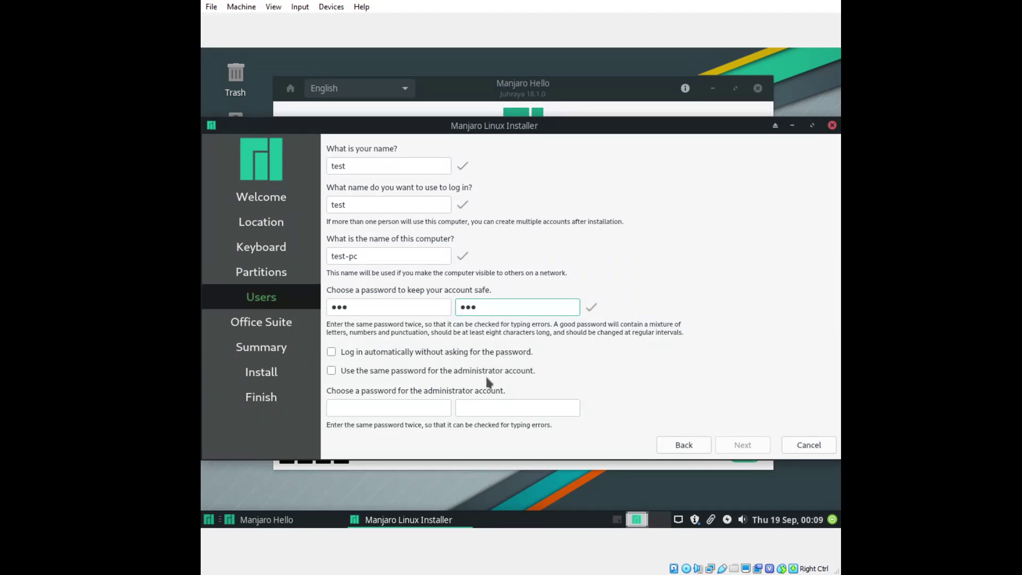
Fix the mismatched administrator passwords, then reuse the user password for the administrator account.
{"action": "left_click", "coordinate": [434, 407]}
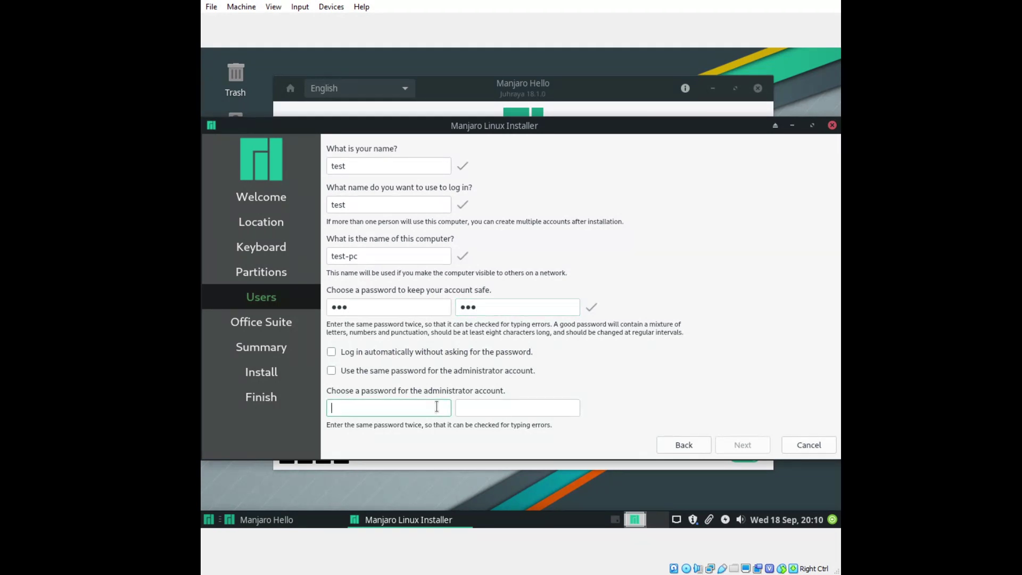
{"action": "type", "text": "root"}
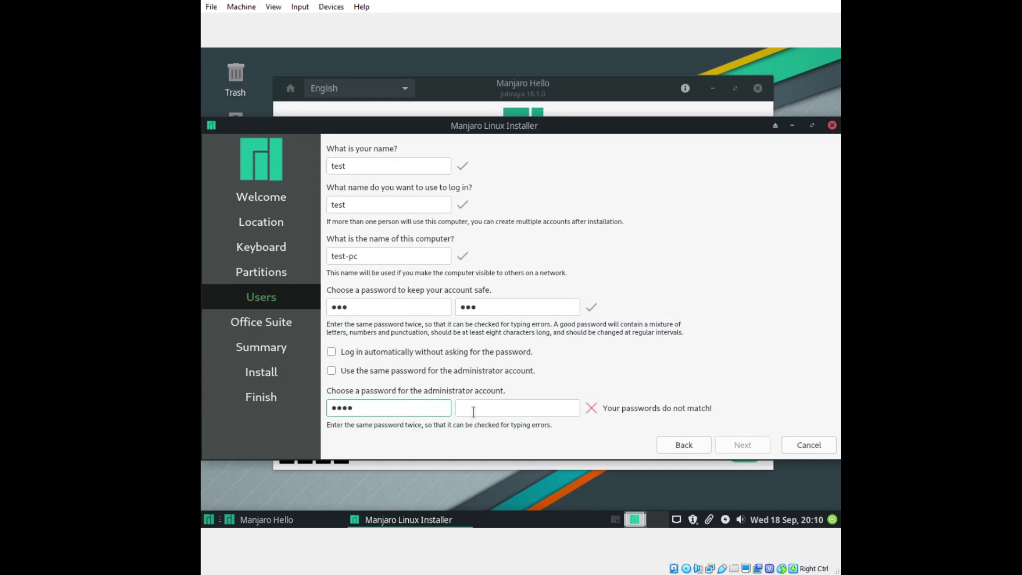
{"action": "left_click", "coordinate": [502, 409]}
{"action": "type", "text": "roo"}
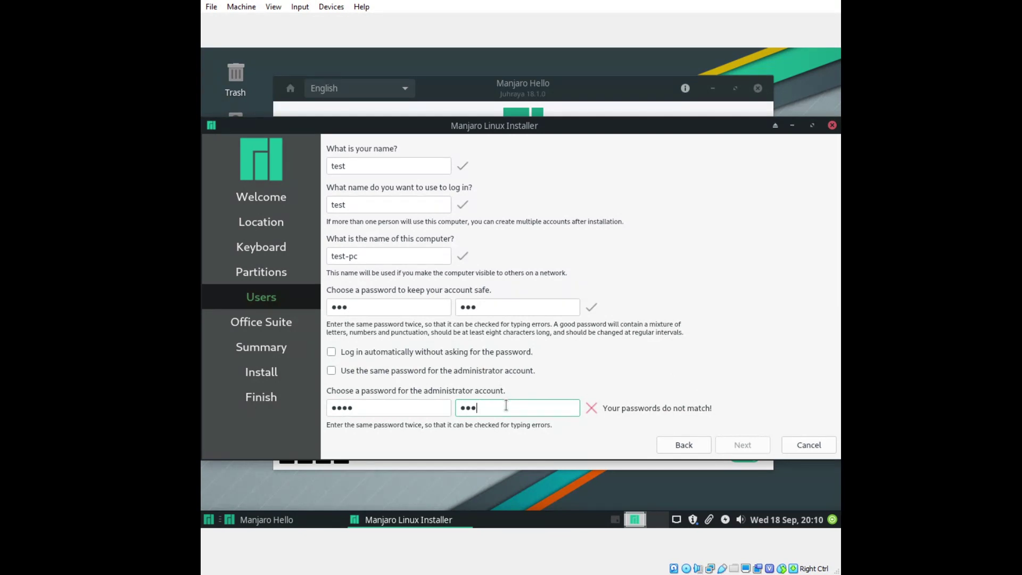
{"action": "left_click", "coordinate": [387, 407]}
{"action": "key", "text": "BackSpace"}
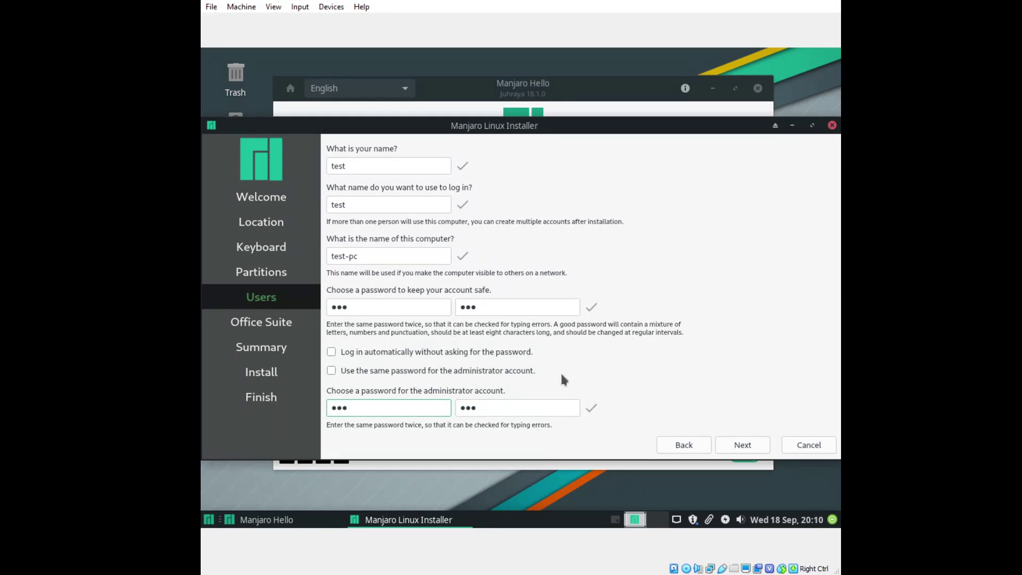
{"action": "left_click", "coordinate": [332, 370]}
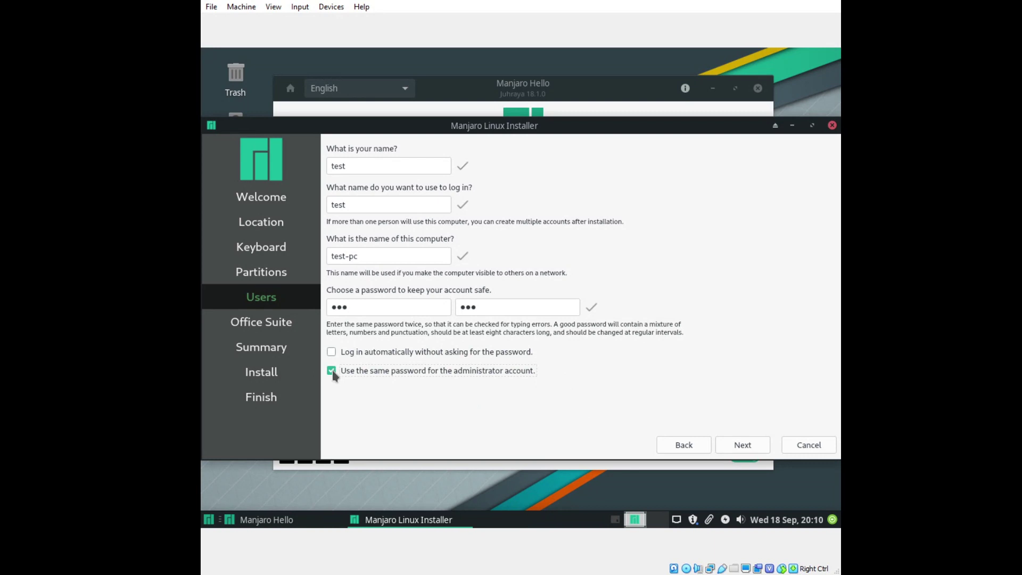
{"action": "left_click", "coordinate": [332, 371]}
{"action": "left_click", "coordinate": [331, 371]}
Pick LibreOffice on the Office Suite page and continue to the Summary page.
{"action": "left_click", "coordinate": [742, 444]}
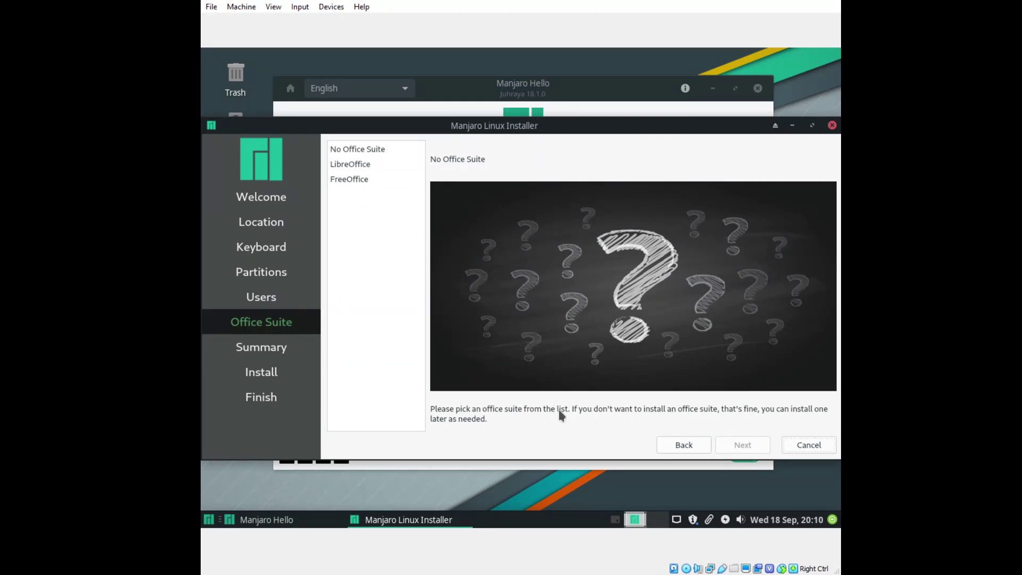
{"action": "left_click", "coordinate": [355, 167]}
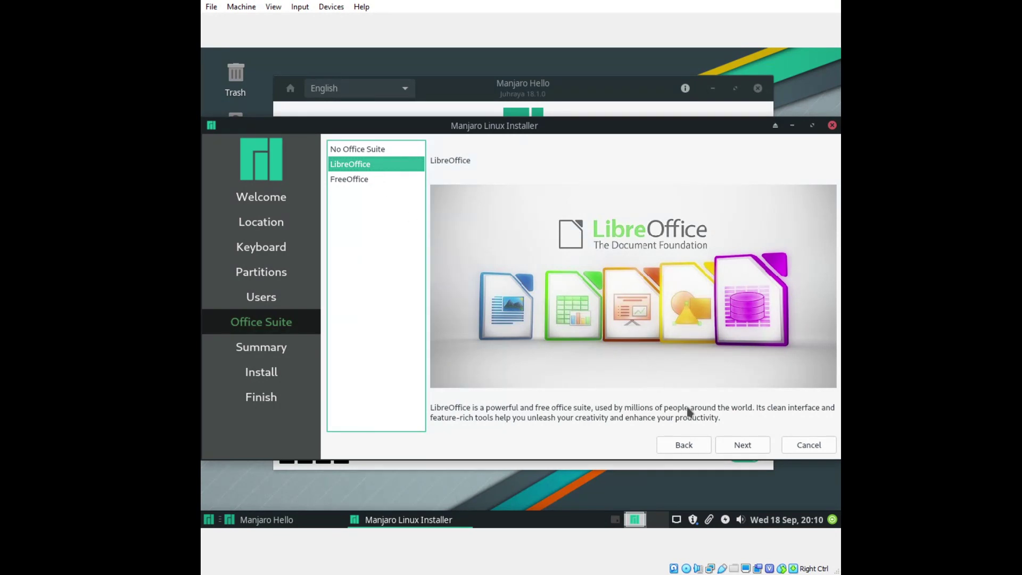
{"action": "left_click", "coordinate": [736, 443]}
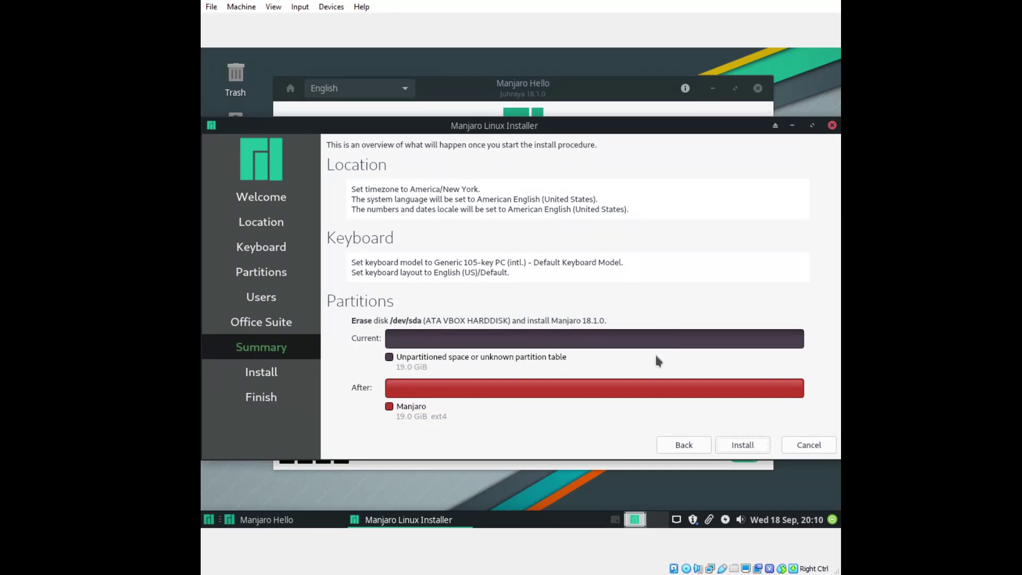
Begin installation from the Summary page to bring up the 'Continue with installation?' prompt.
{"action": "left_click", "coordinate": [733, 447]}
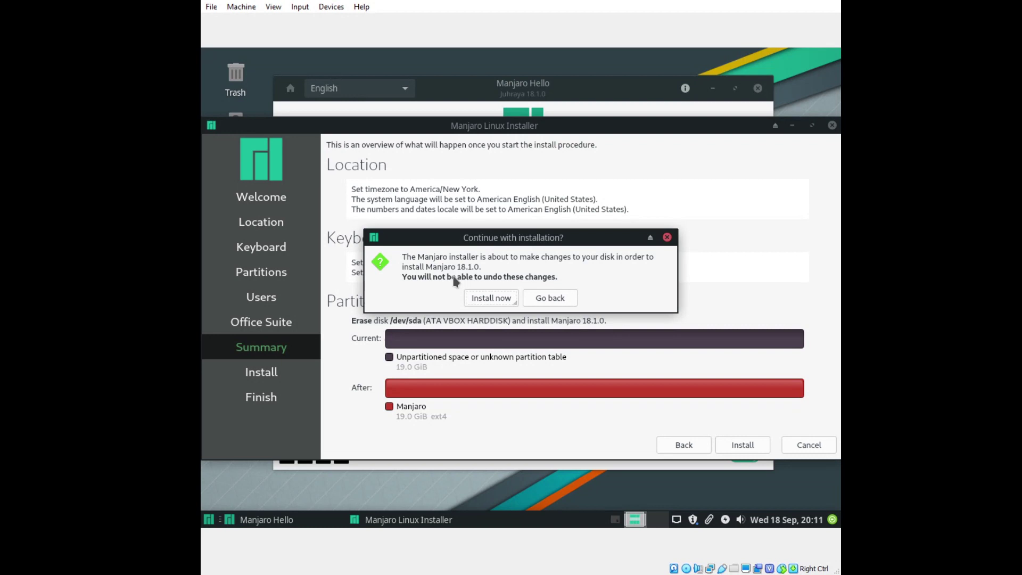
Confirm with Install now and let Manjaro install onto the erased disk.
{"action": "left_click", "coordinate": [485, 297]}
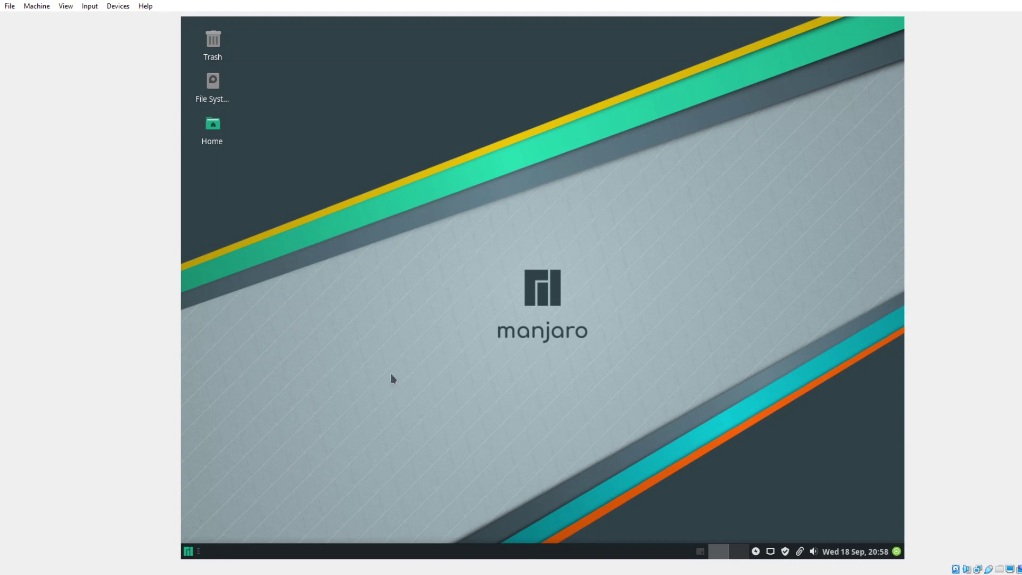
Show the desktop menu's Applications > Settings submenu with tools like Display and Keyboard.
{"action": "right_click", "coordinate": [380, 151]}
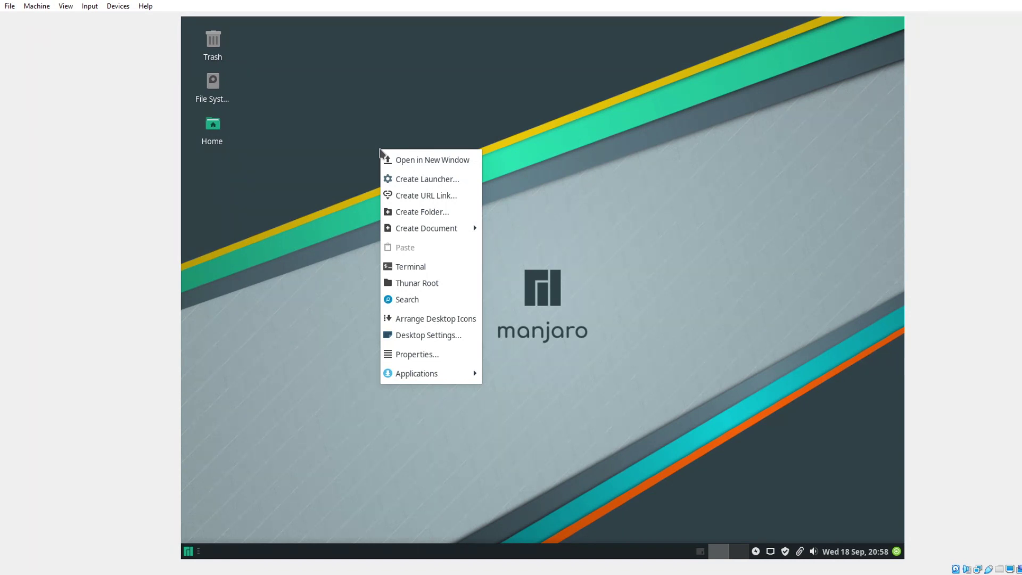
{"action": "left_click", "coordinate": [414, 111]}
{"action": "right_click", "coordinate": [415, 110]}
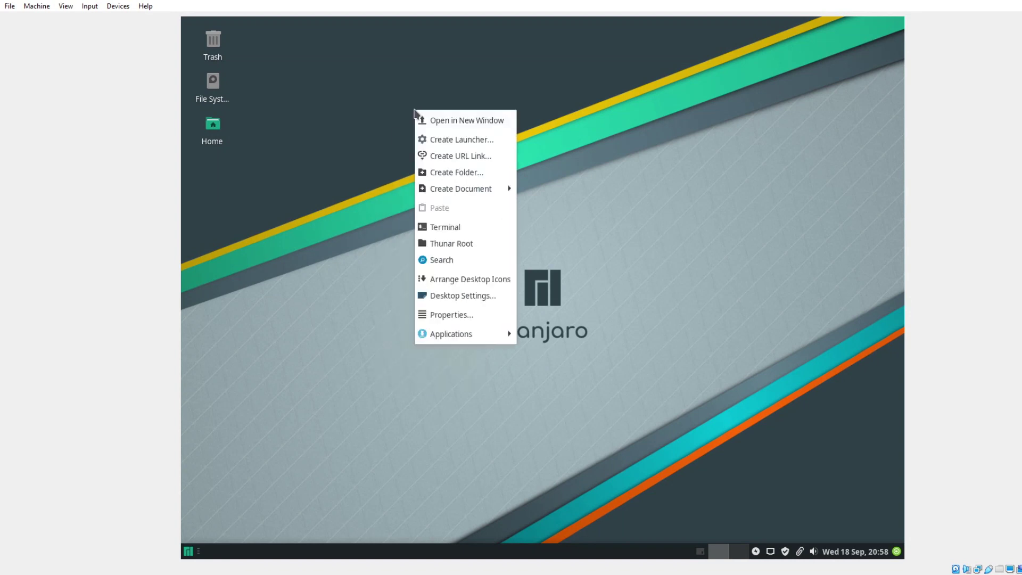
{"action": "left_click", "coordinate": [480, 335]}
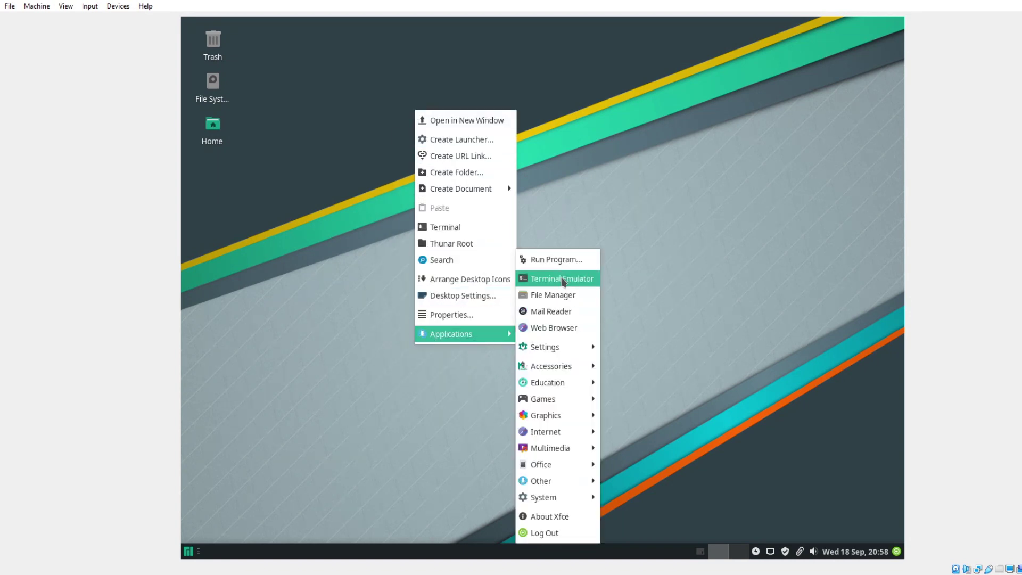
{"action": "mouse_move", "coordinate": [555, 352]}
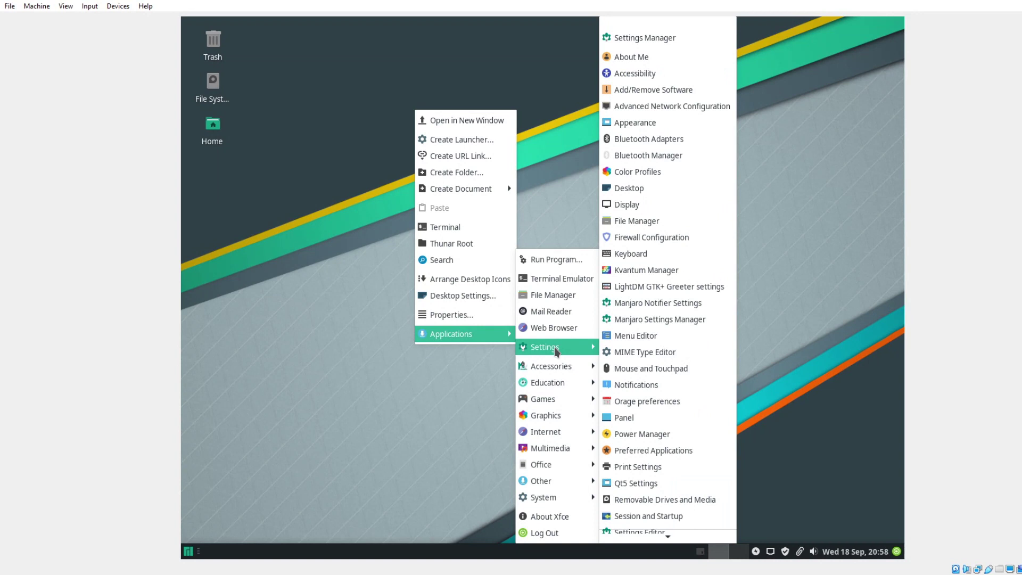
{"action": "scroll", "coordinate": [628, 374], "scroll_direction": "down", "scroll_amount": 3}
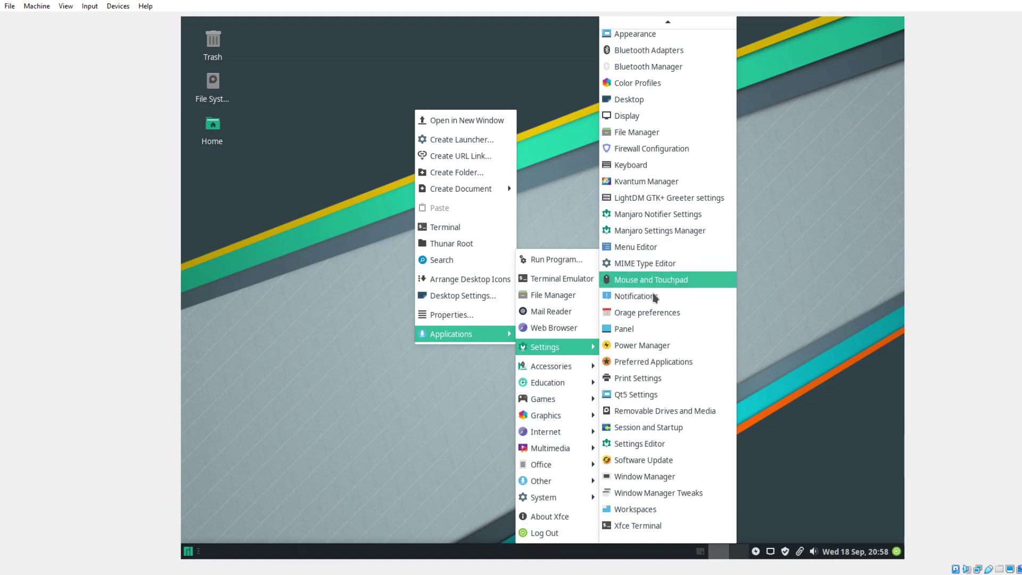
Run Software Update, see the system is up-to-date, and close Pamac.
{"action": "left_click", "coordinate": [660, 467]}
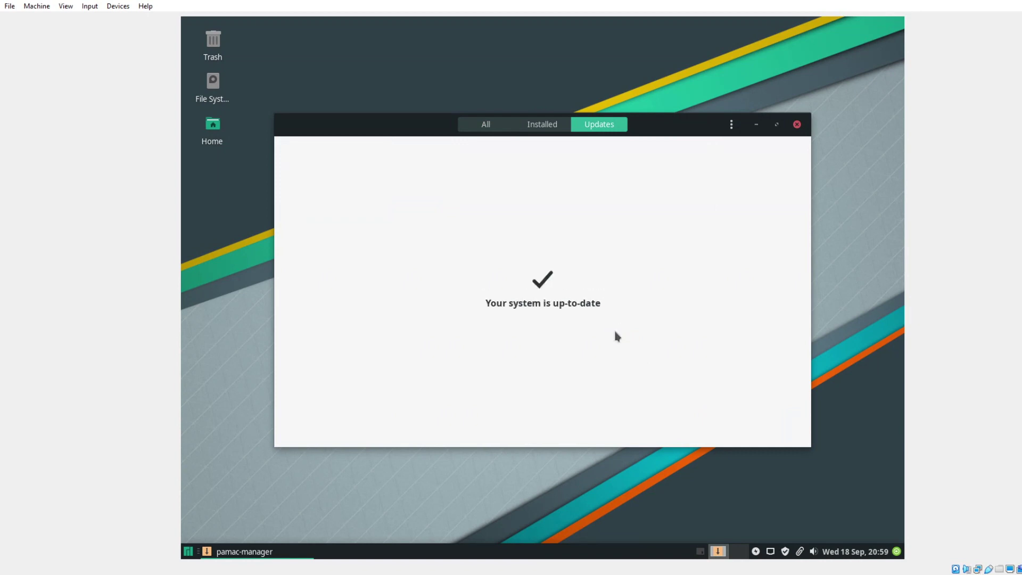
{"action": "left_click", "coordinate": [797, 125]}
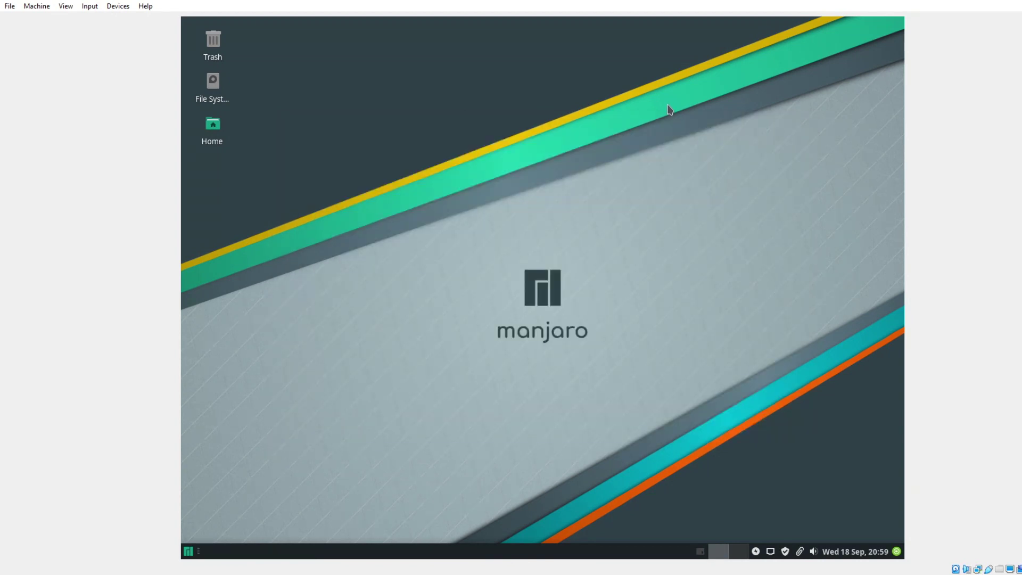
{"action": "right_click", "coordinate": [451, 80]}
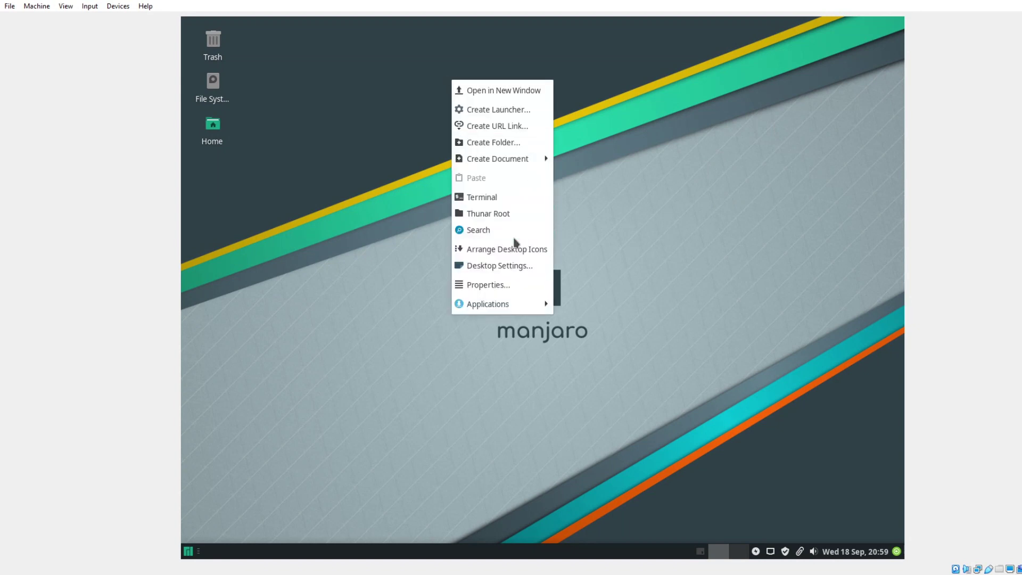
{"action": "left_click", "coordinate": [609, 185]}
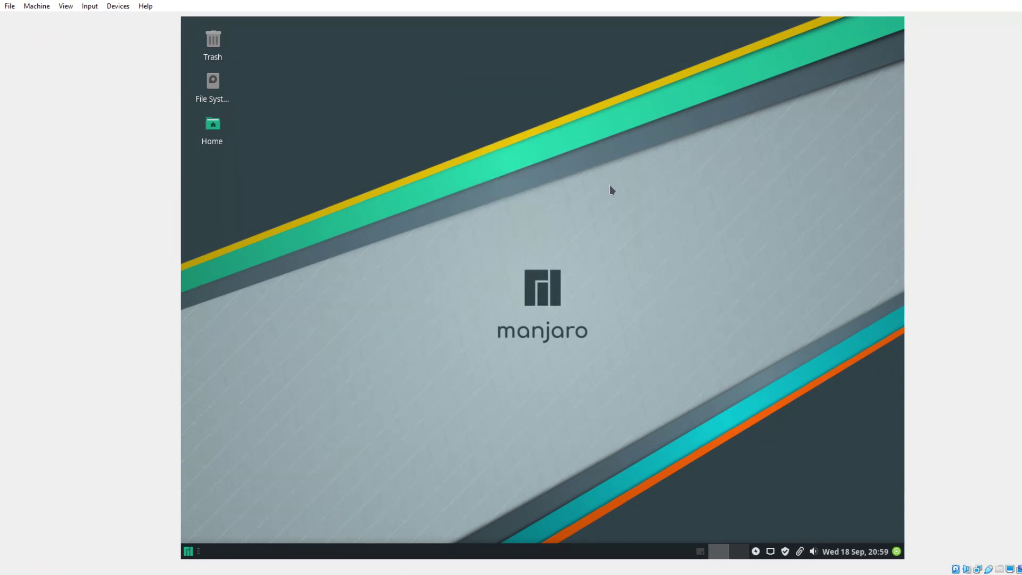
{"action": "left_click", "coordinate": [896, 551]}
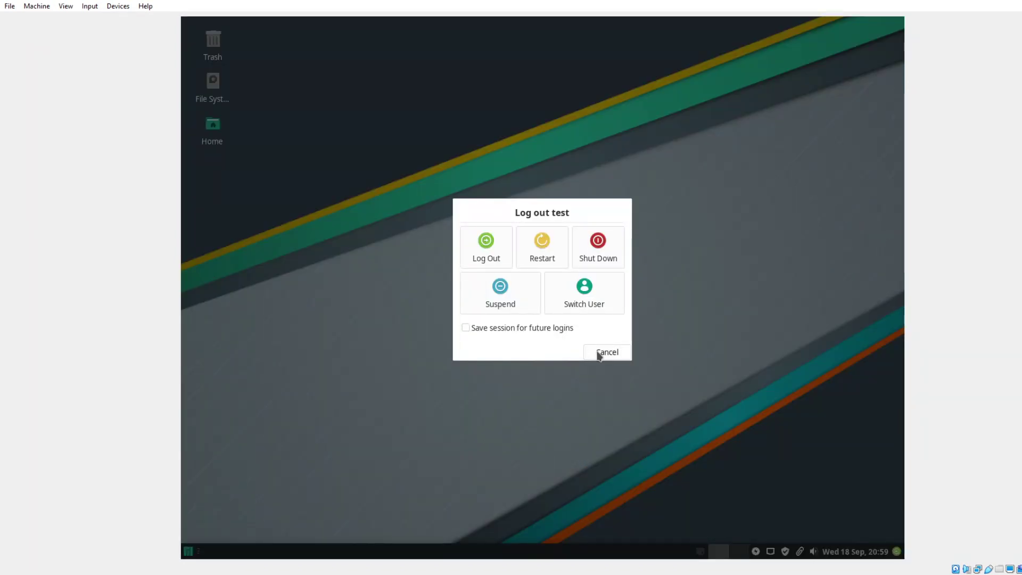
{"action": "left_click", "coordinate": [600, 352]}
Open the Audio mixer from the volume popup, review its Recording and Playback tabs, and close it.
{"action": "left_click", "coordinate": [873, 553]}
{"action": "left_click", "coordinate": [872, 553]}
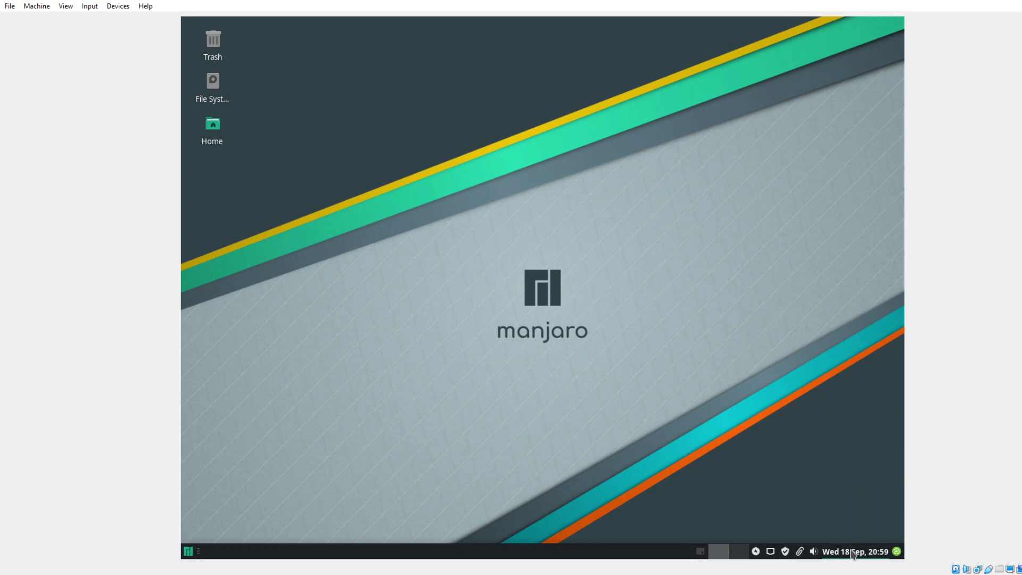
{"action": "left_click", "coordinate": [813, 552]}
{"action": "left_click", "coordinate": [815, 534]}
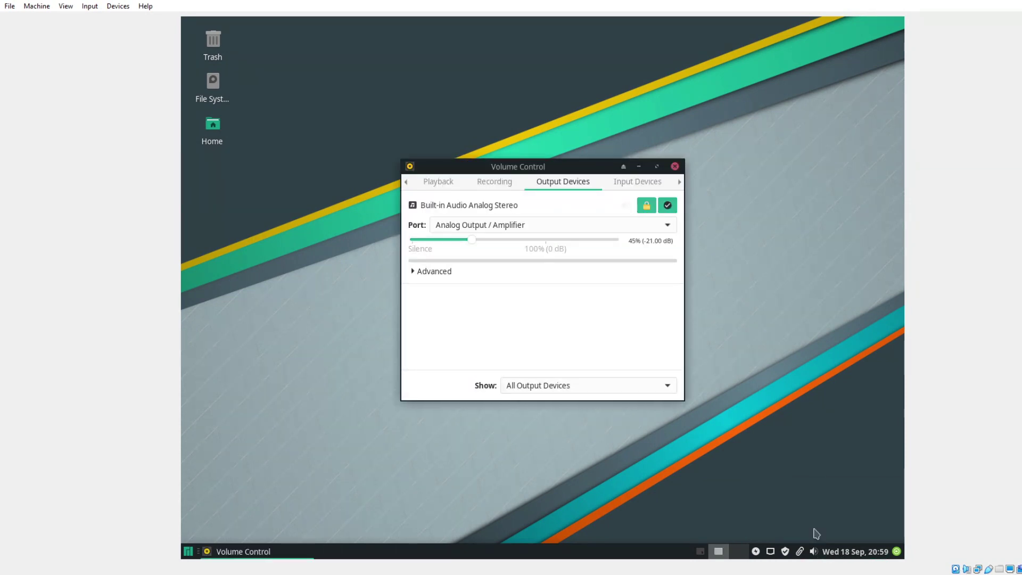
{"action": "left_click", "coordinate": [507, 186]}
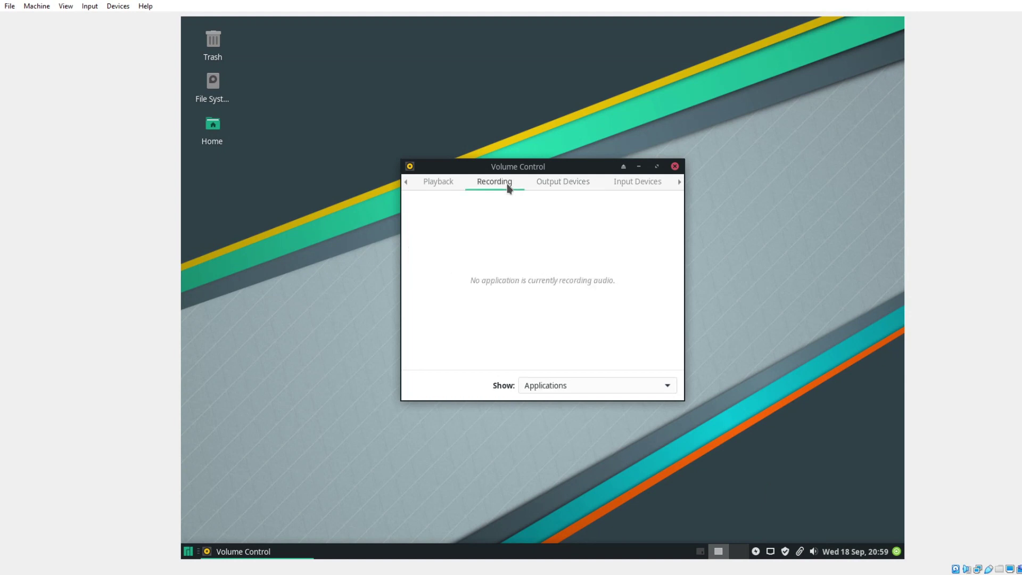
{"action": "left_click", "coordinate": [449, 184]}
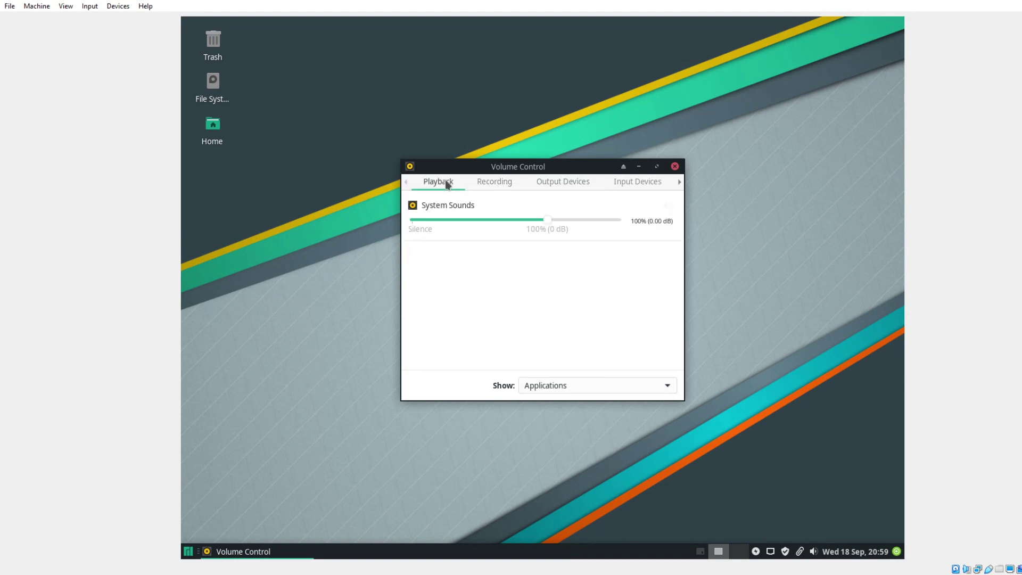
{"action": "left_click", "coordinate": [674, 166]}
Glance at the clipboard history, then show the Pamac tray icon's launch choices.
{"action": "left_click", "coordinate": [800, 551]}
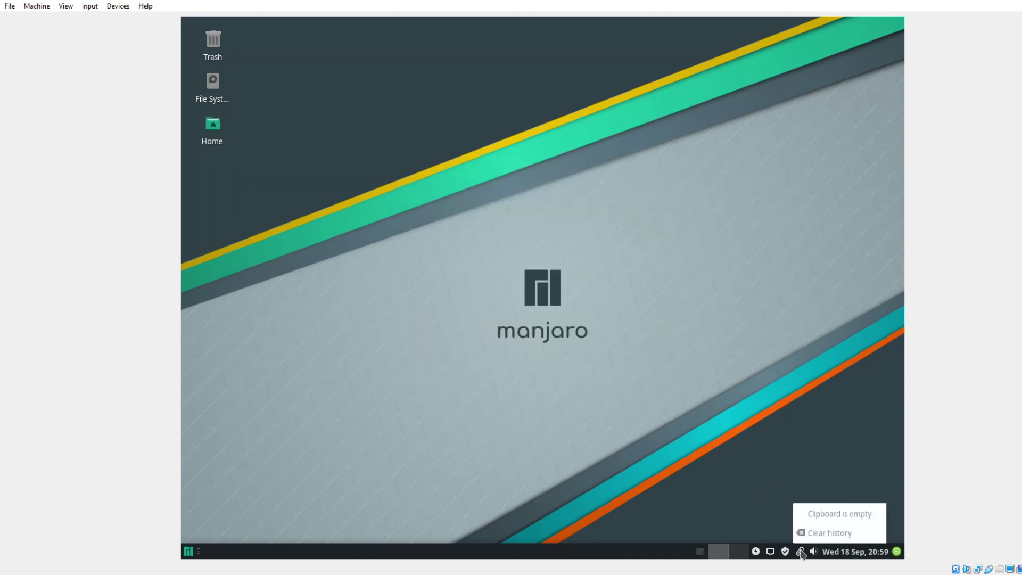
{"action": "left_click", "coordinate": [801, 552]}
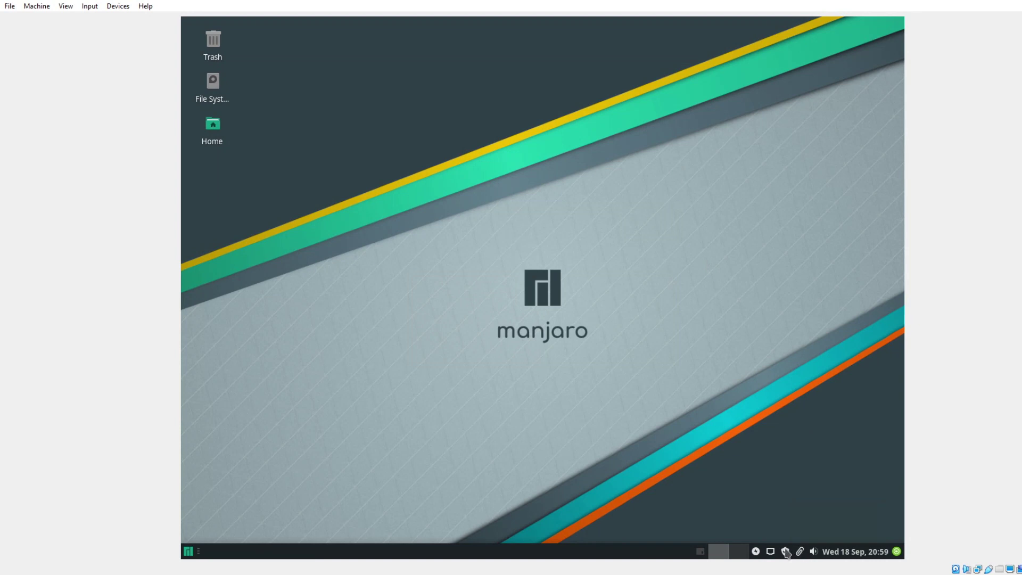
{"action": "left_click", "coordinate": [786, 551]}
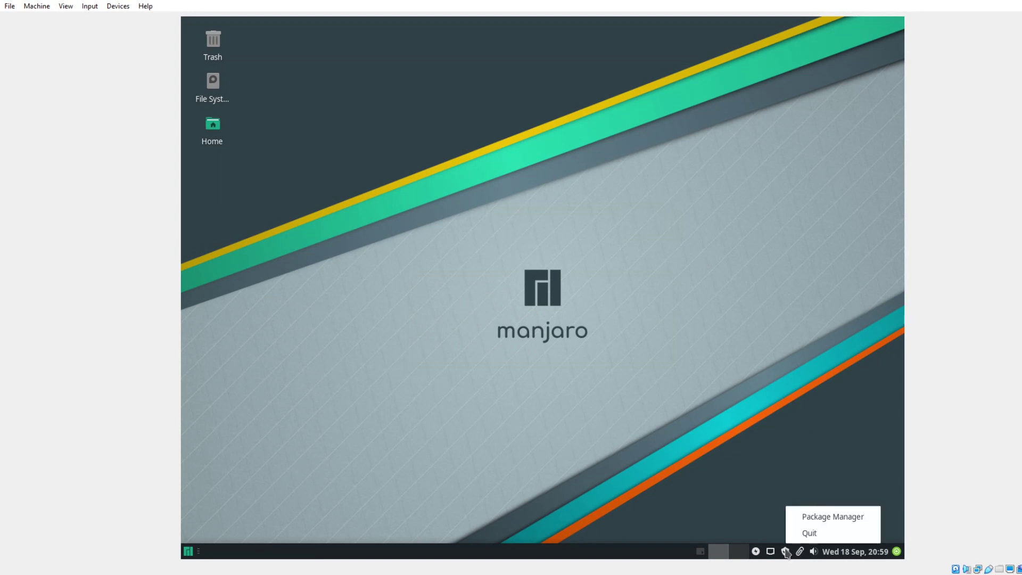
Open Package Manager and browse the Audio & Video category and the package groups.
{"action": "left_click", "coordinate": [818, 516]}
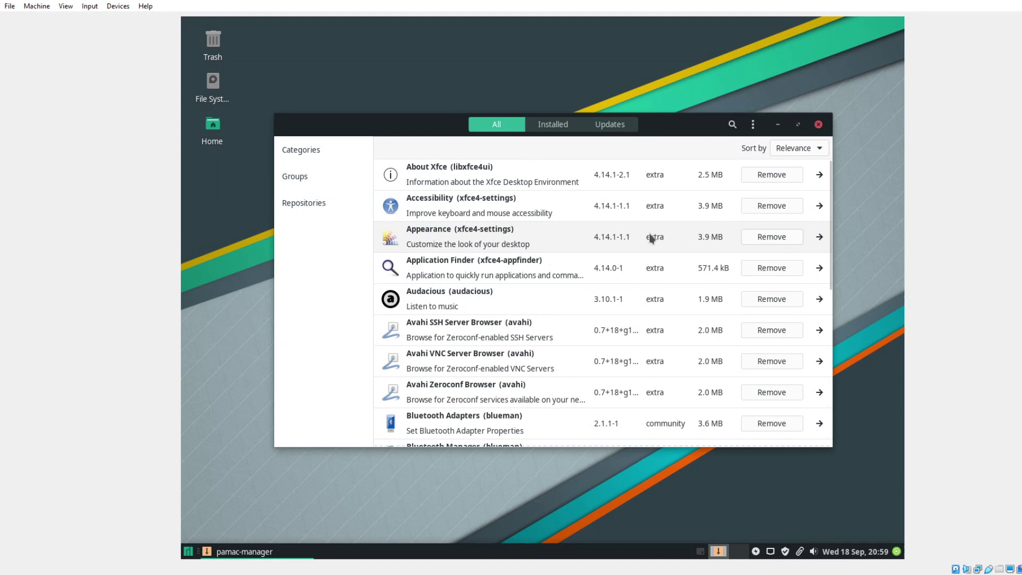
{"action": "left_click", "coordinate": [312, 155]}
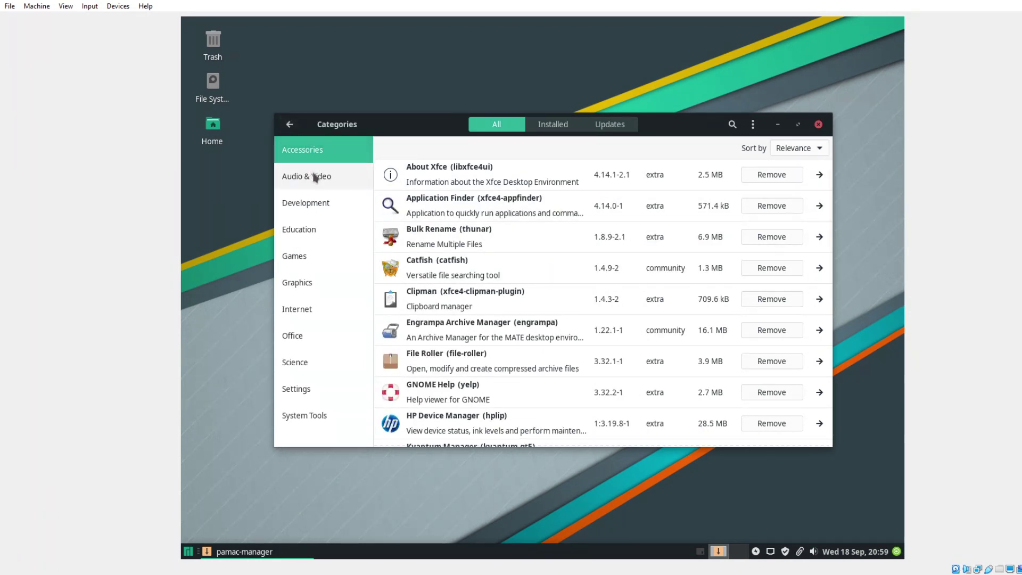
{"action": "left_click", "coordinate": [315, 177]}
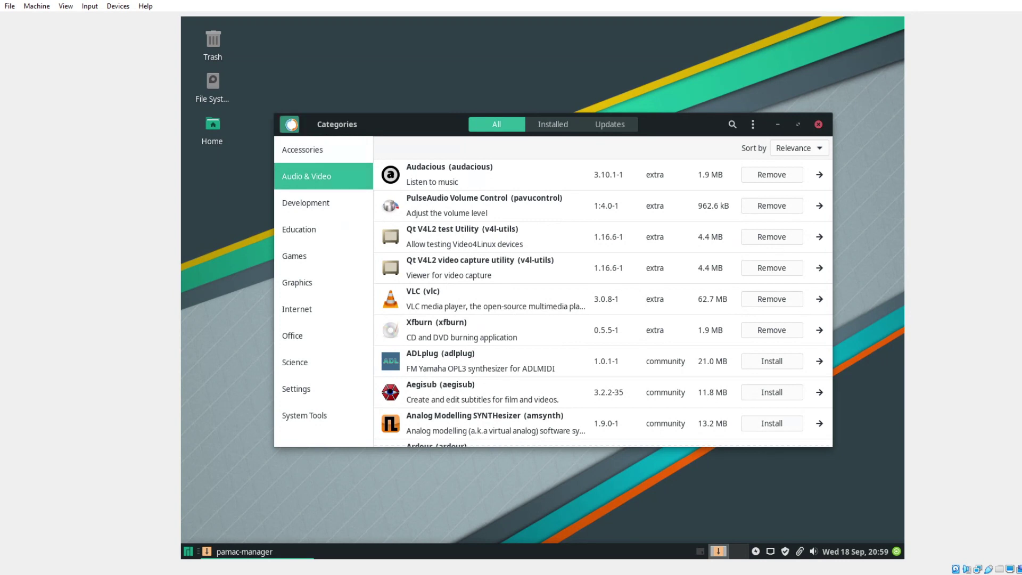
{"action": "left_click", "coordinate": [289, 124]}
{"action": "left_click", "coordinate": [306, 175]}
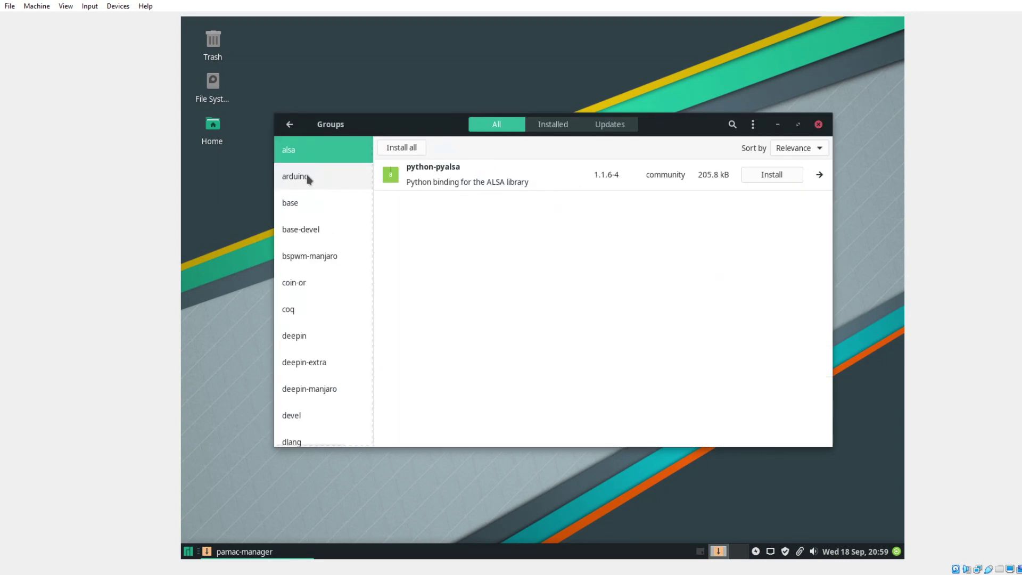
{"action": "left_click", "coordinate": [290, 124]}
Browse the core repository, then view installed packages and check for updates.
{"action": "left_click", "coordinate": [308, 201]}
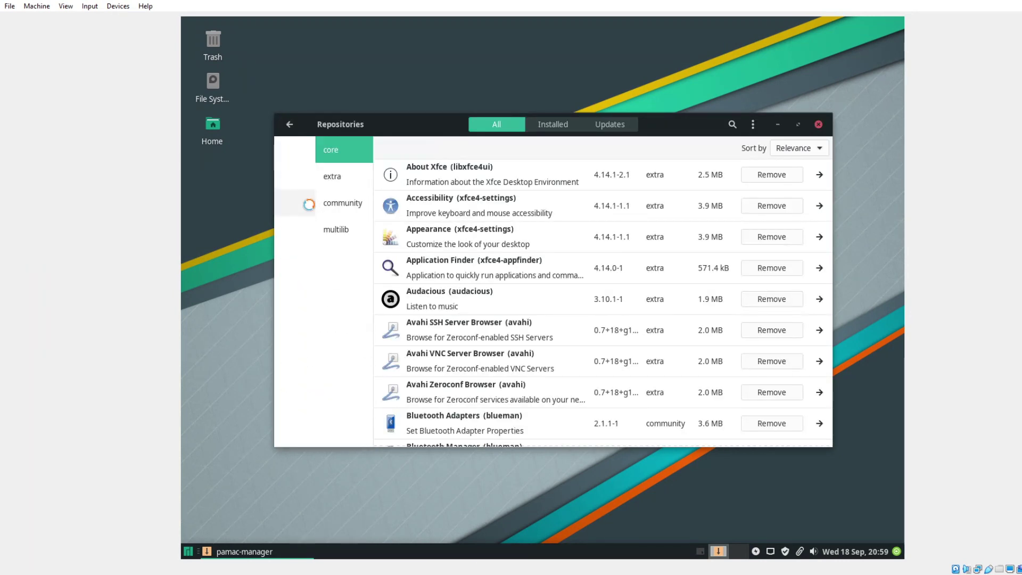
{"action": "left_click", "coordinate": [289, 124]}
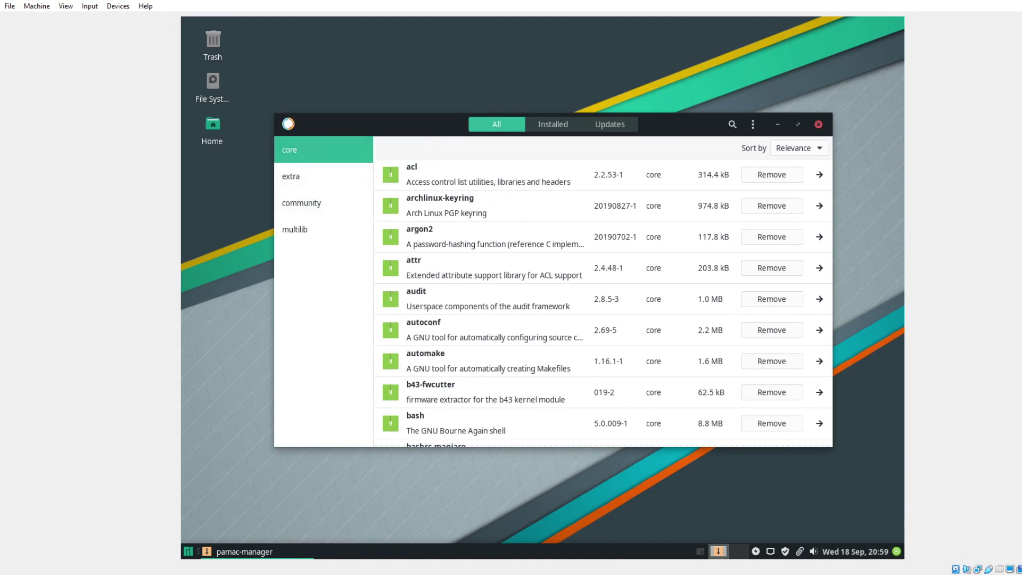
{"action": "left_click", "coordinate": [553, 124]}
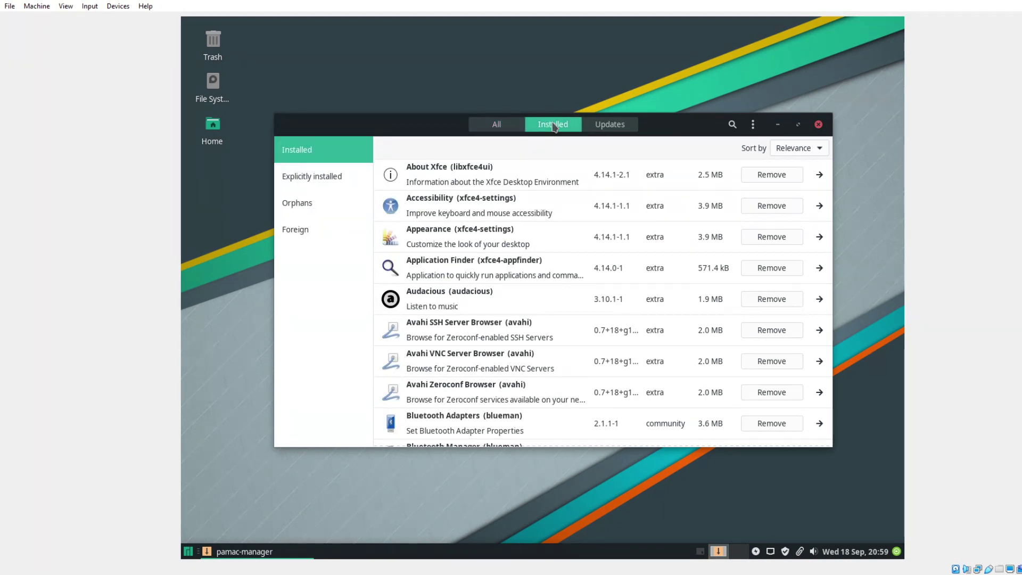
{"action": "left_click", "coordinate": [594, 129]}
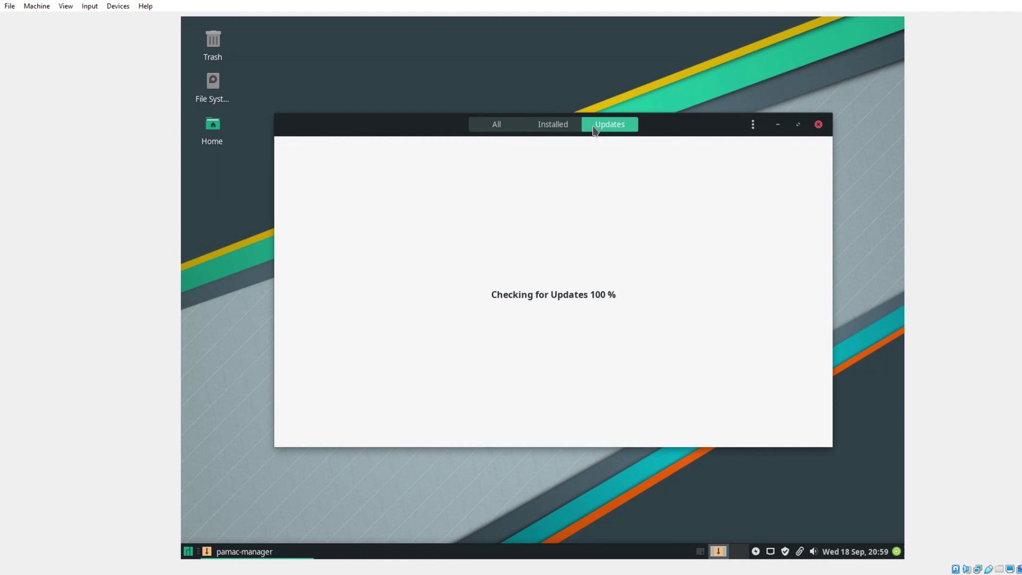
{"action": "left_click", "coordinate": [818, 125]}
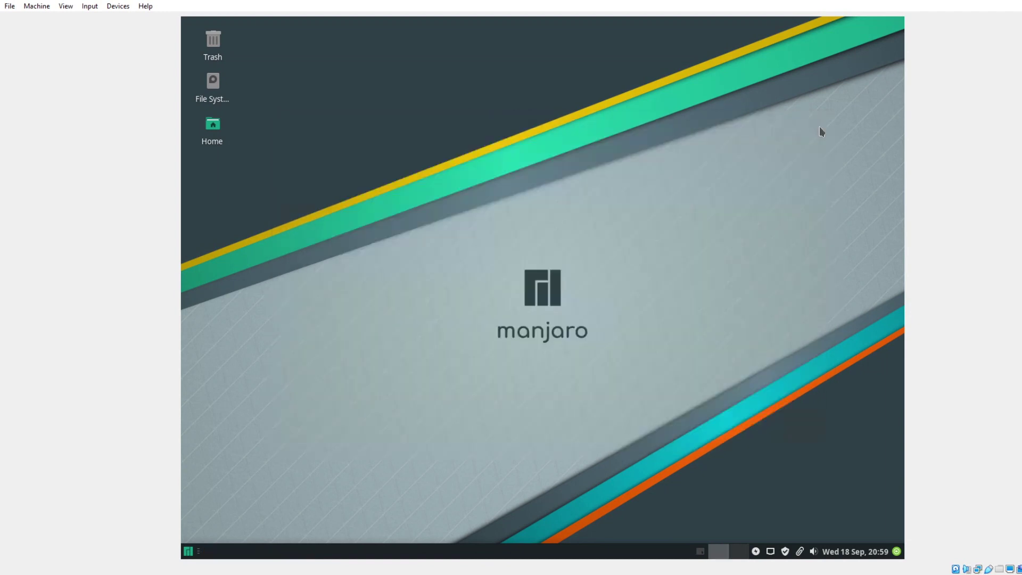
{"action": "left_click", "coordinate": [772, 553]}
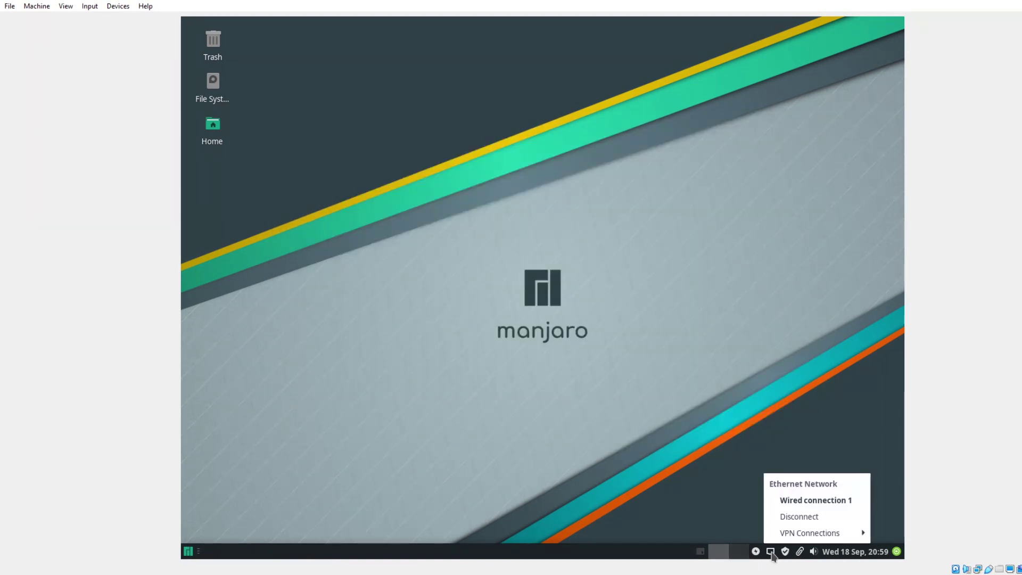
{"action": "left_click", "coordinate": [773, 554]}
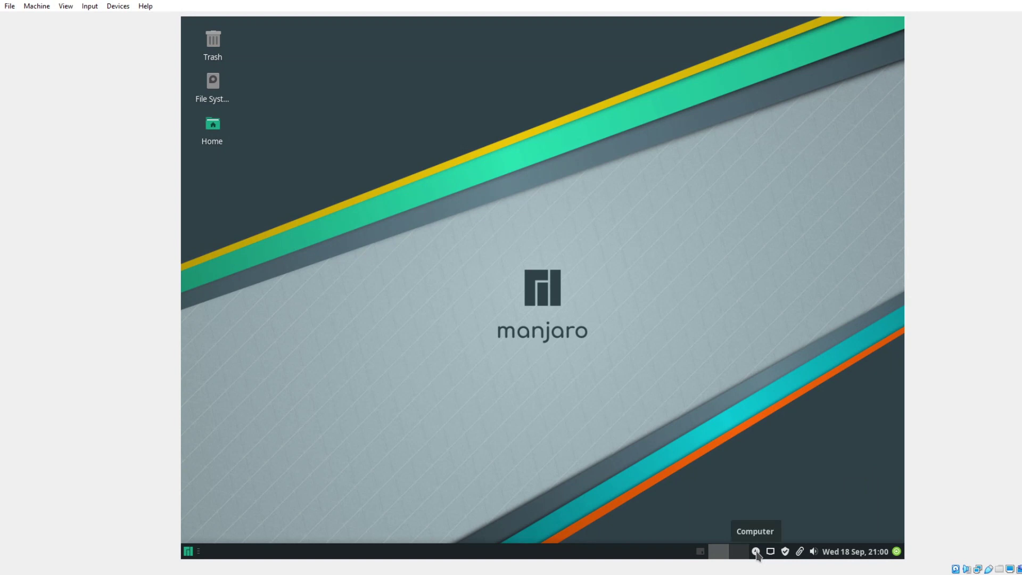
{"action": "left_click", "coordinate": [733, 554]}
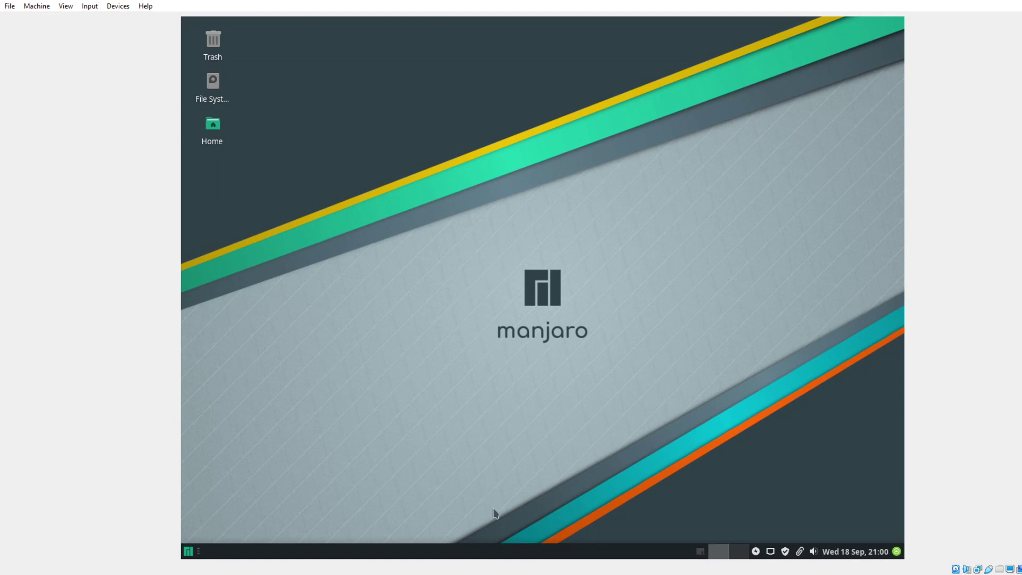
{"action": "right_click", "coordinate": [496, 551]}
{"action": "mouse_move", "coordinate": [527, 536]}
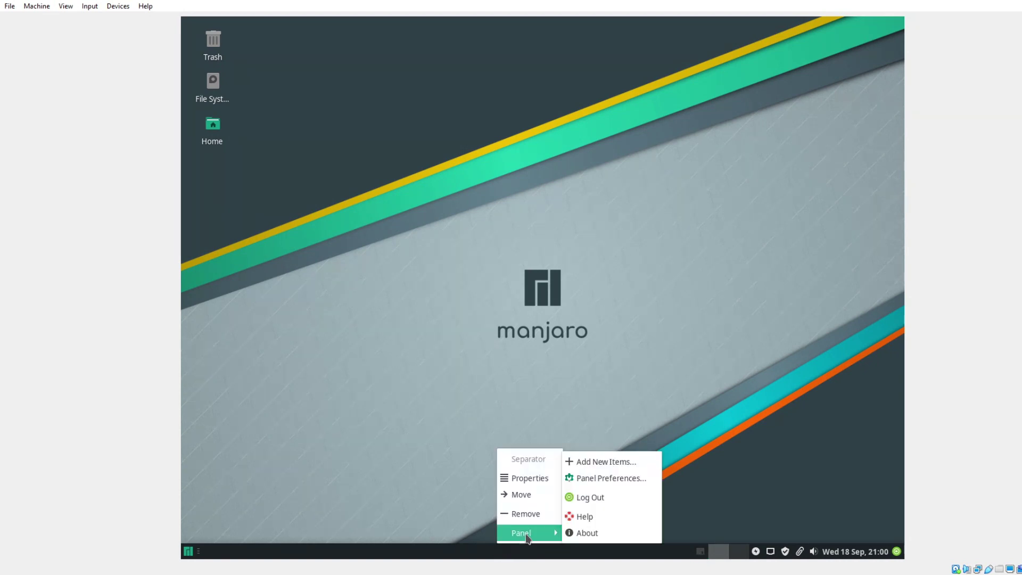
{"action": "left_click", "coordinate": [586, 479]}
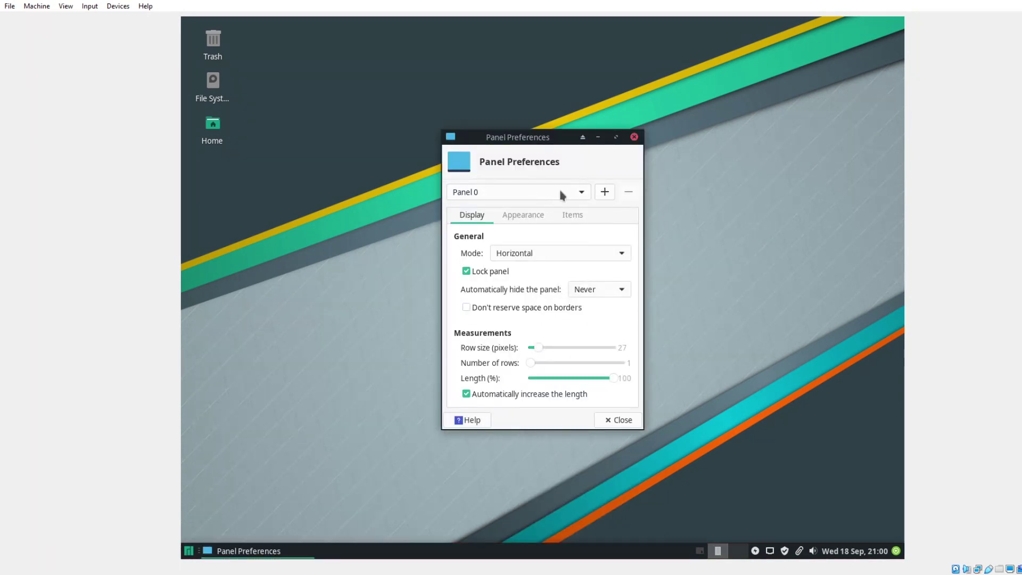
{"action": "left_click", "coordinate": [622, 420]}
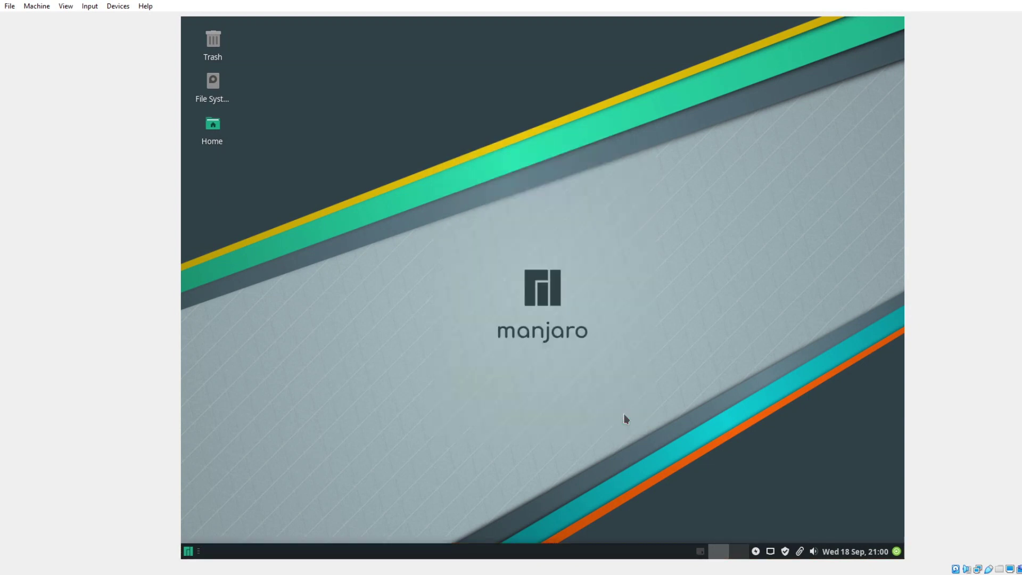
Open File System in a maximized Thunar and visit the test home, Desktop and Trash folders.
{"action": "double_click", "coordinate": [213, 85]}
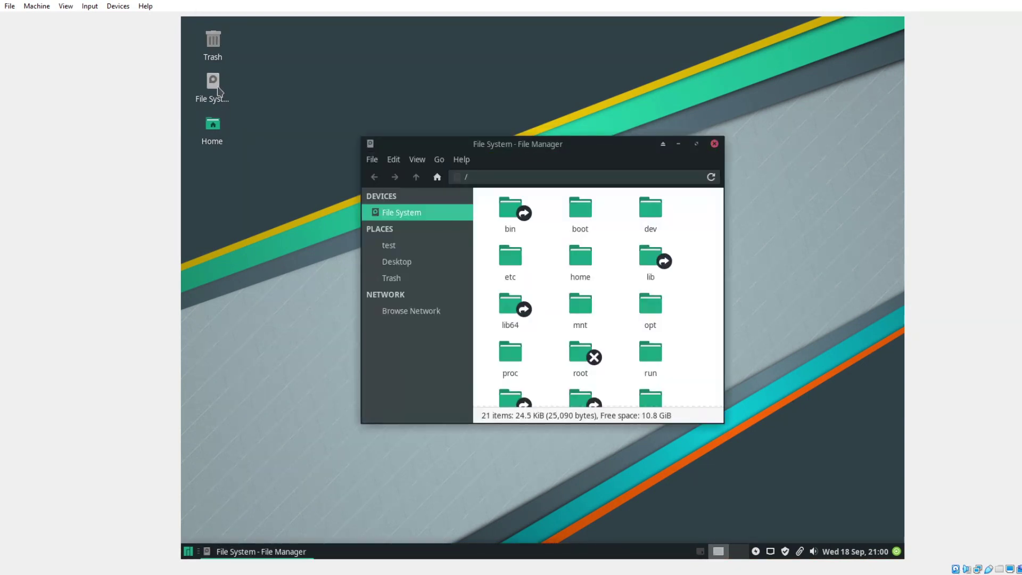
{"action": "left_click", "coordinate": [695, 144]}
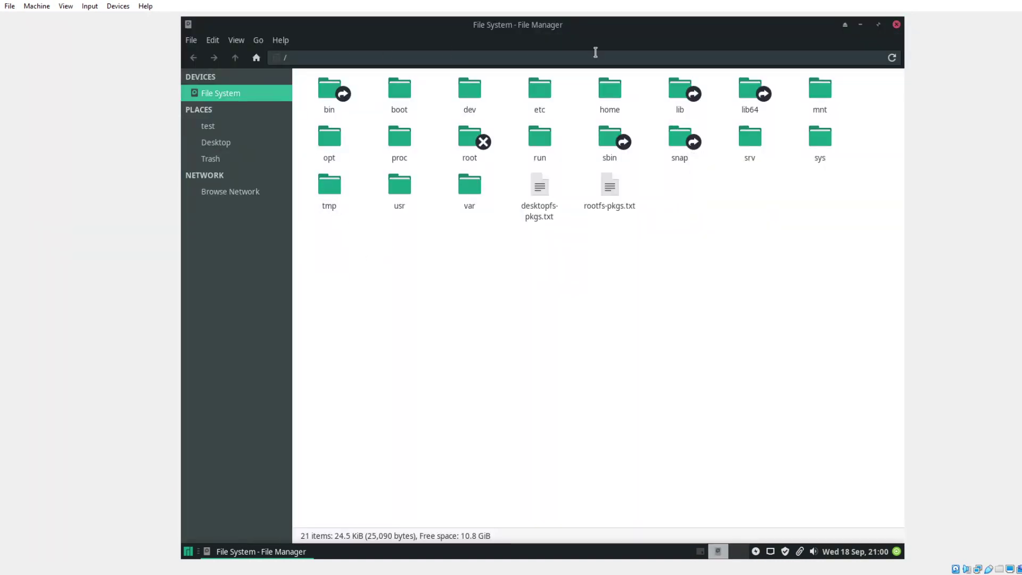
{"action": "left_click", "coordinate": [226, 128]}
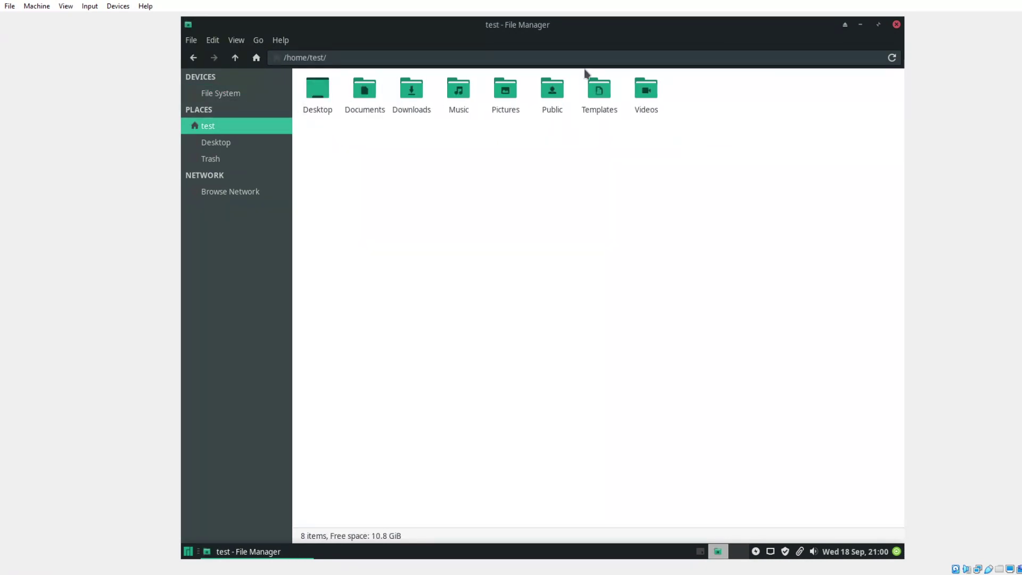
{"action": "left_click", "coordinate": [256, 147]}
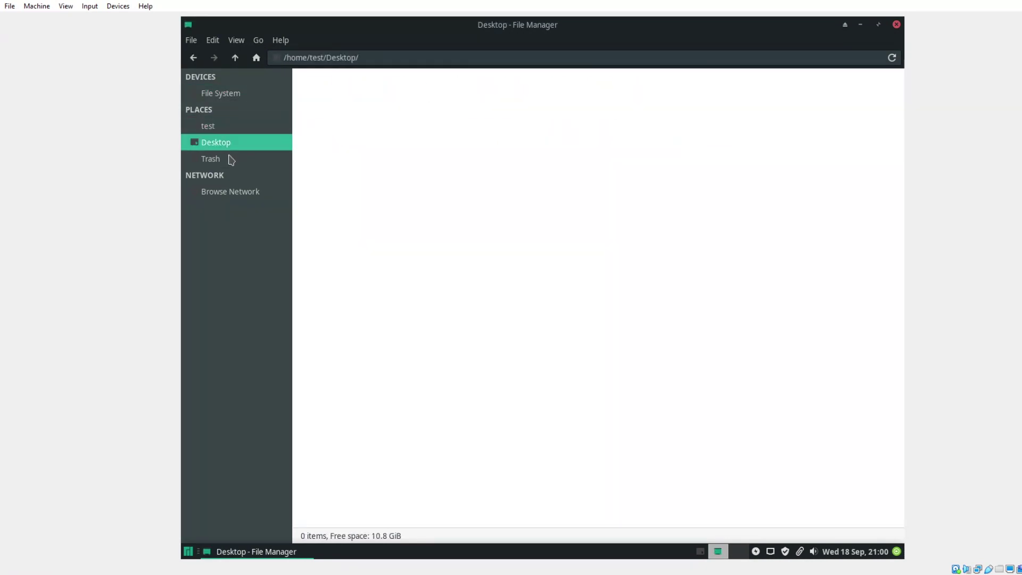
{"action": "left_click", "coordinate": [230, 160]}
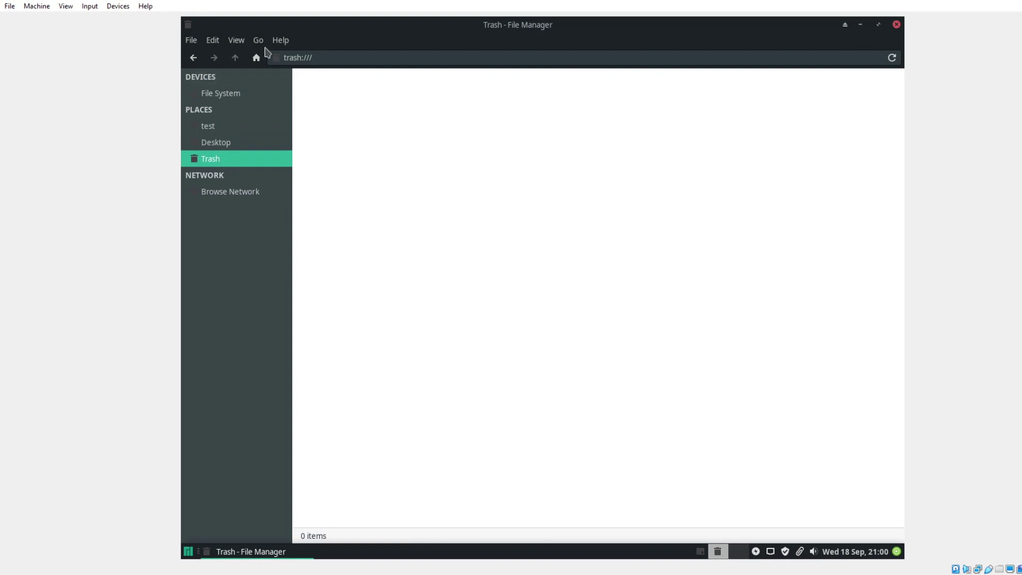
Switch to View as Detailed List, revisit Desktop and test, then close Thunar.
{"action": "left_click", "coordinate": [240, 41]}
{"action": "mouse_move", "coordinate": [281, 171]}
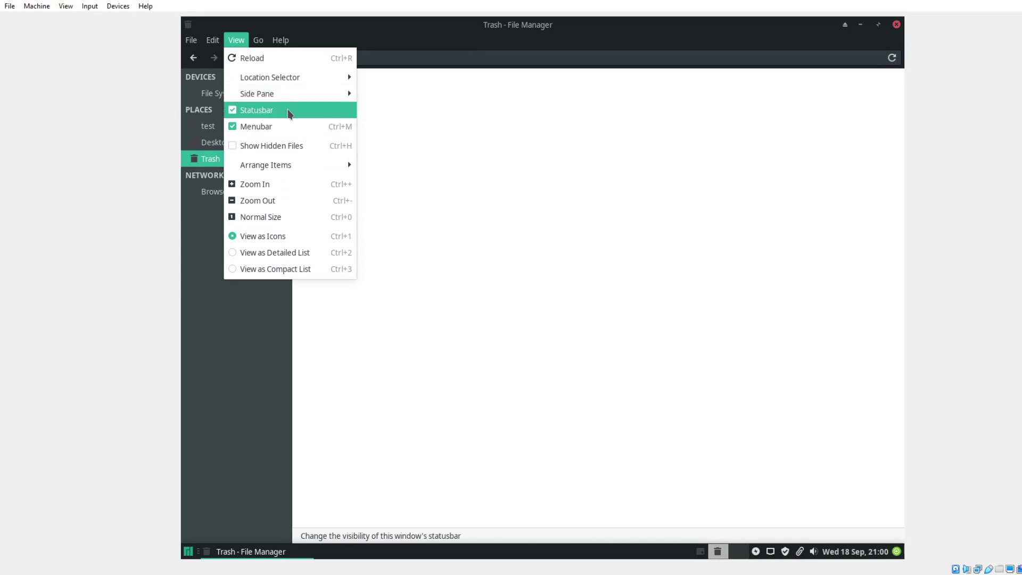
{"action": "left_click", "coordinate": [282, 254]}
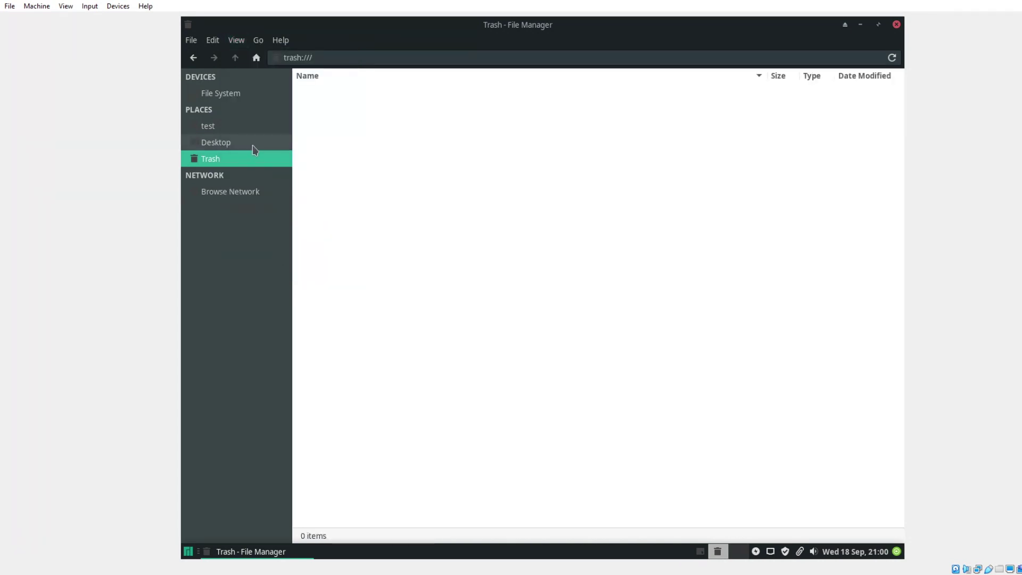
{"action": "left_click", "coordinate": [237, 143]}
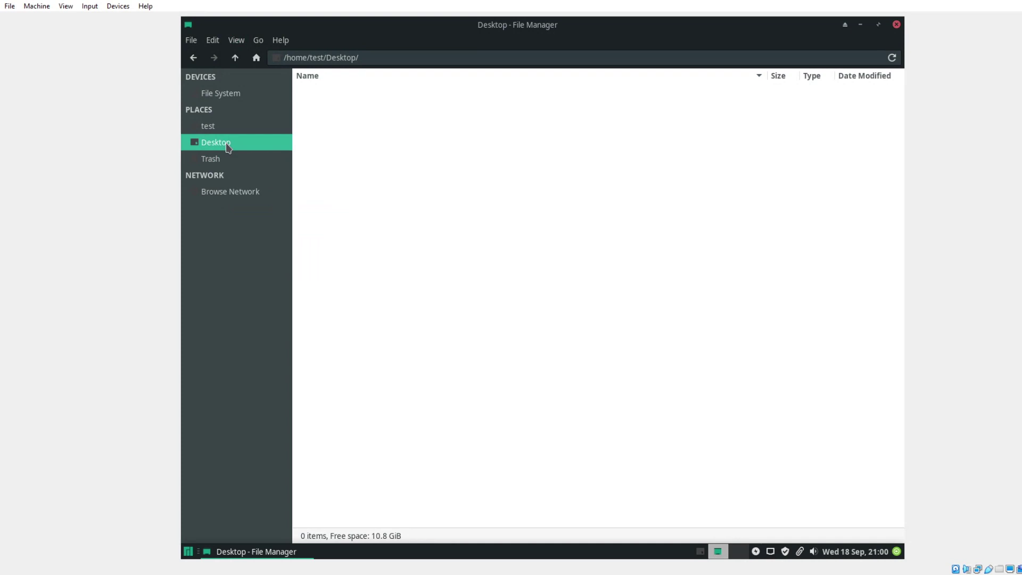
{"action": "left_click", "coordinate": [216, 125]}
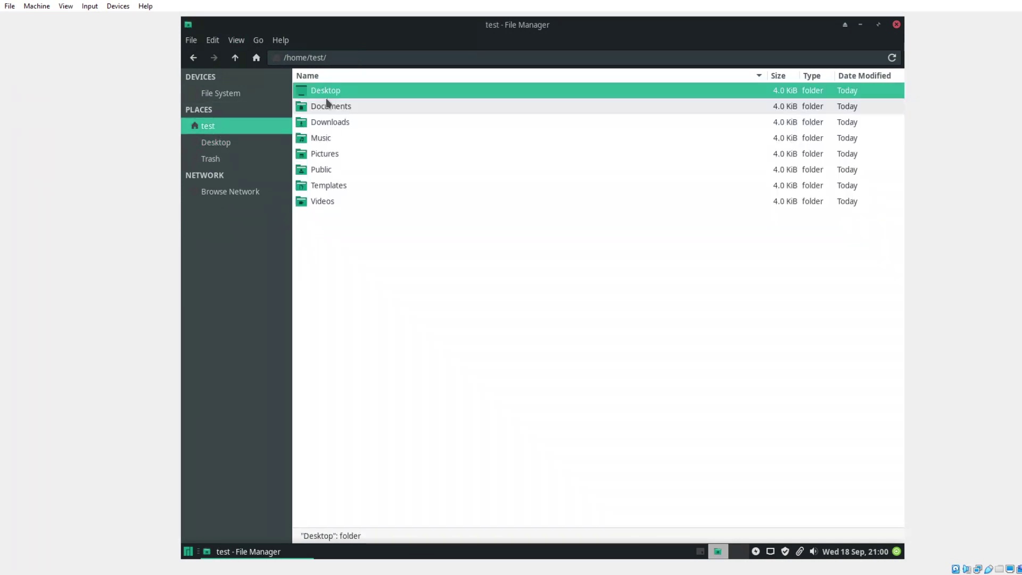
{"action": "left_click", "coordinate": [897, 25]}
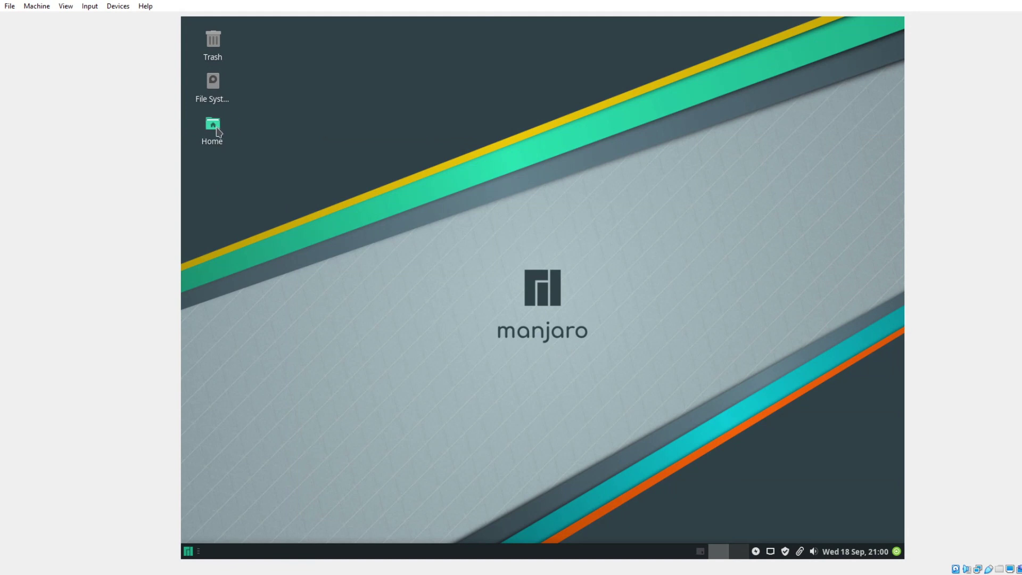
{"action": "left_click", "coordinate": [189, 552]}
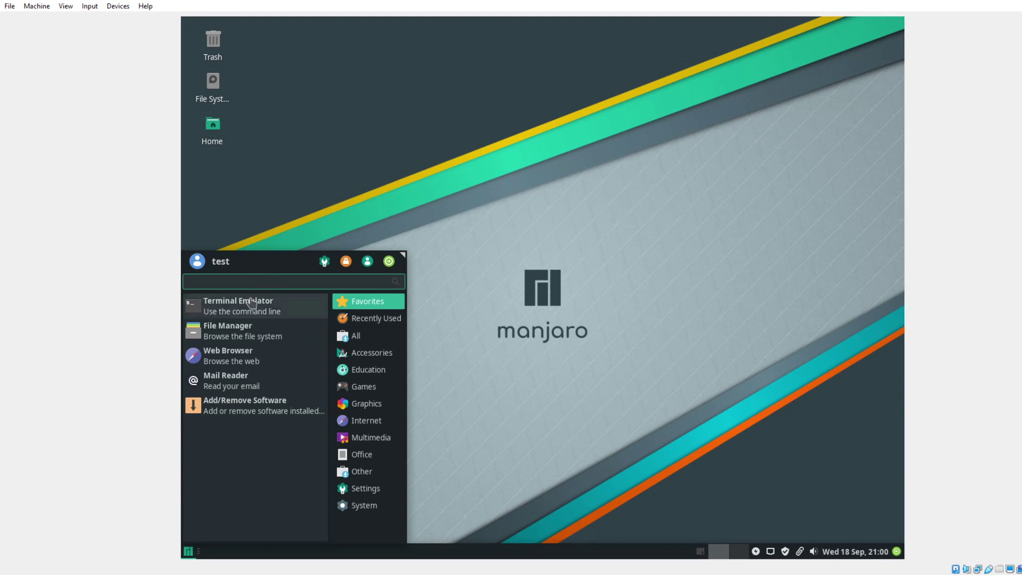
{"action": "left_click", "coordinate": [239, 356]}
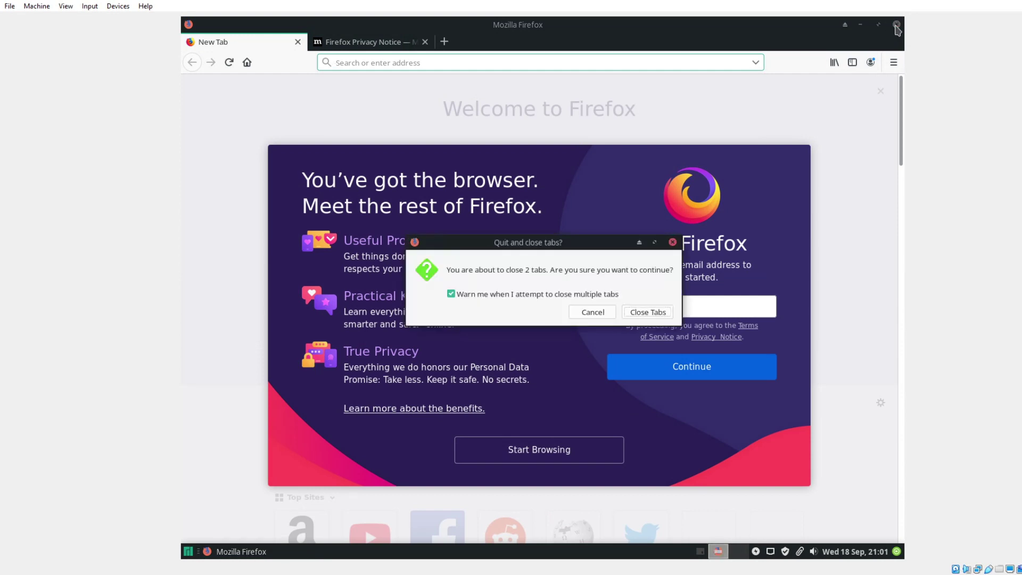
{"action": "left_click", "coordinate": [656, 315]}
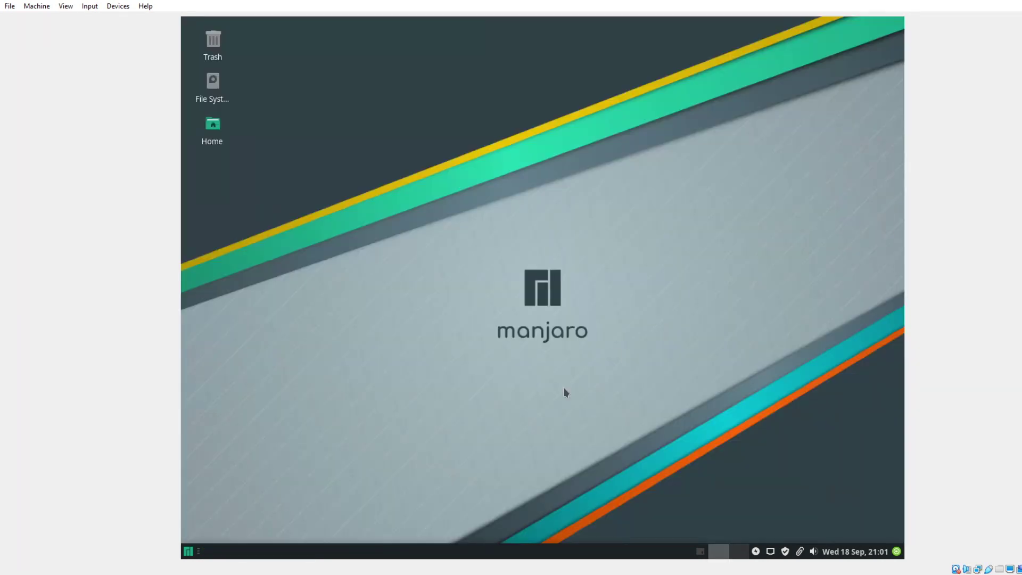
Open the application menu and browse Recently Used, All, Accessories, Education and Games categories.
{"action": "left_click", "coordinate": [187, 551]}
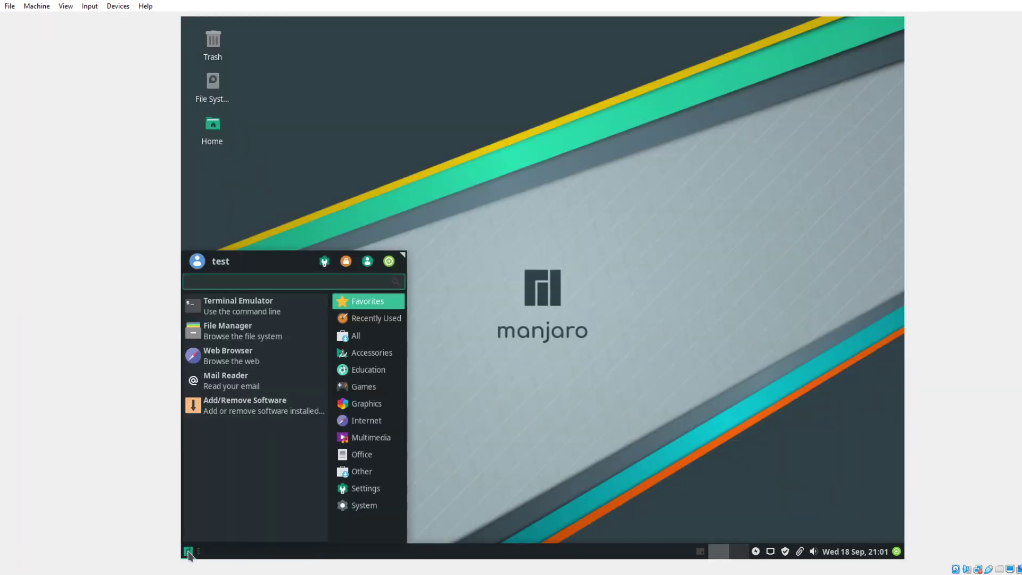
{"action": "left_click", "coordinate": [365, 322]}
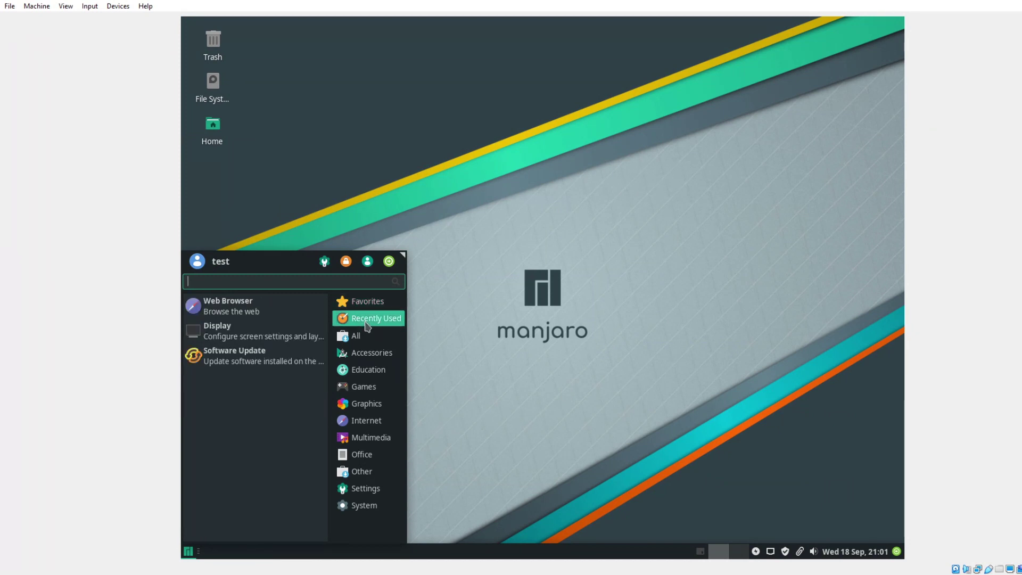
{"action": "left_click", "coordinate": [358, 337]}
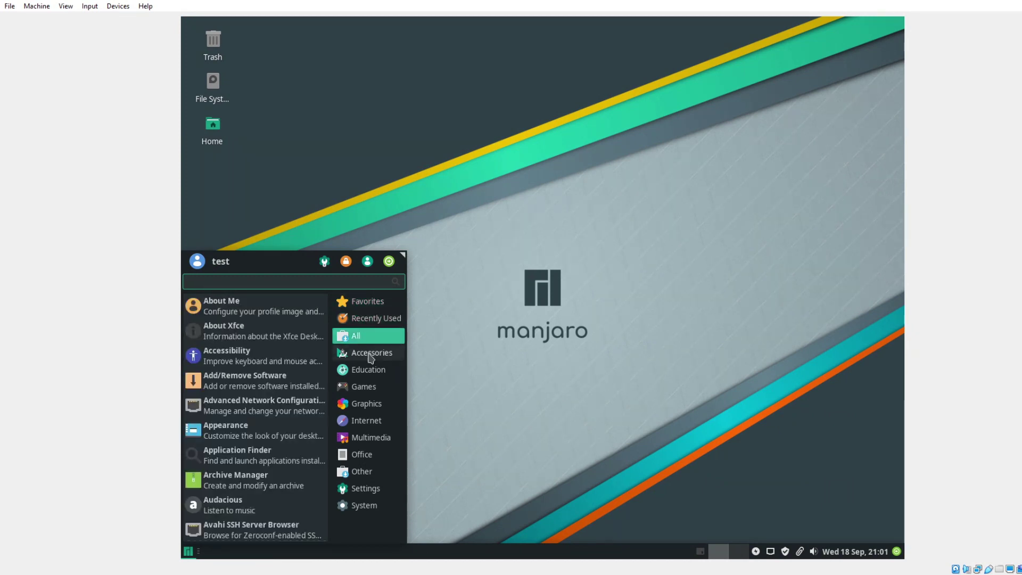
{"action": "left_click", "coordinate": [370, 353]}
{"action": "scroll", "coordinate": [266, 431], "scroll_direction": "down", "scroll_amount": 5}
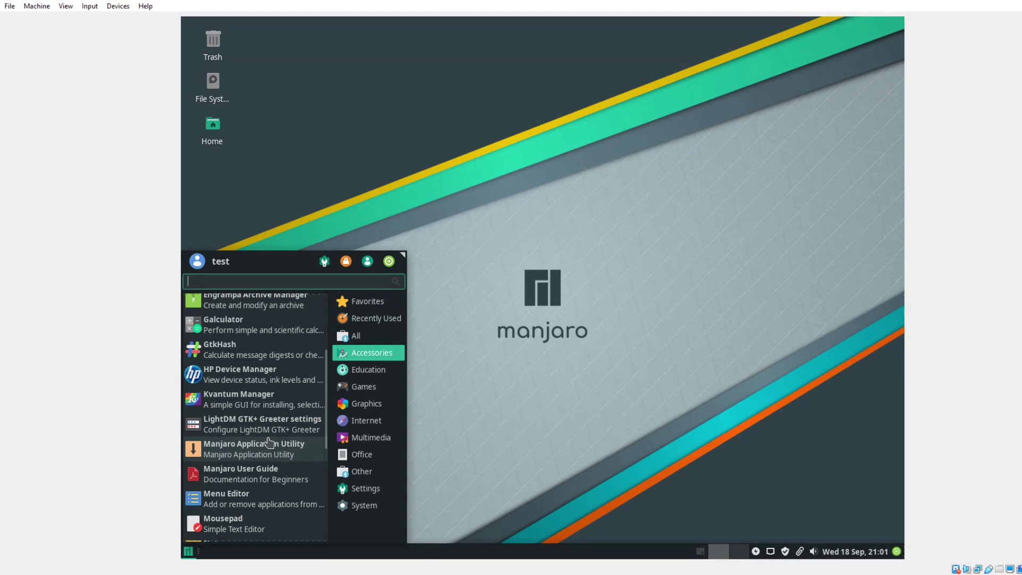
{"action": "scroll", "coordinate": [269, 443], "scroll_direction": "down", "scroll_amount": 1}
{"action": "scroll", "coordinate": [269, 442], "scroll_direction": "down", "scroll_amount": 2}
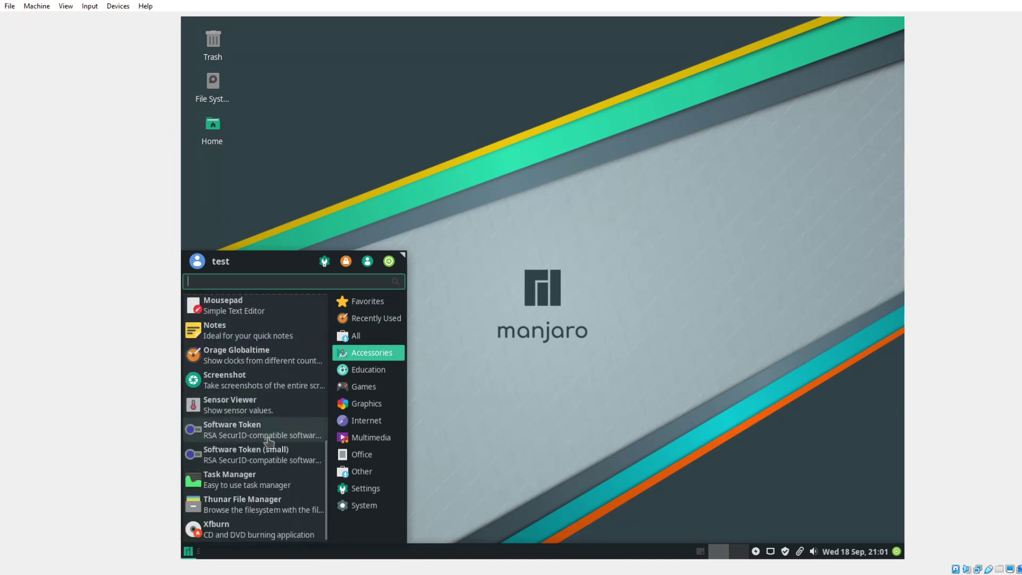
{"action": "scroll", "coordinate": [271, 444], "scroll_direction": "up", "scroll_amount": 4}
{"action": "left_click", "coordinate": [368, 371]}
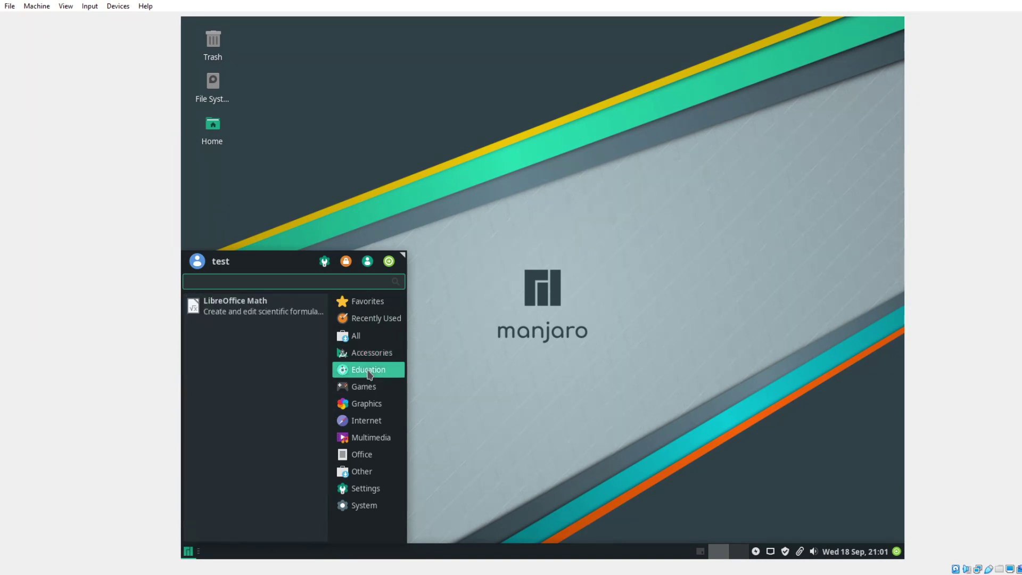
{"action": "left_click", "coordinate": [367, 391]}
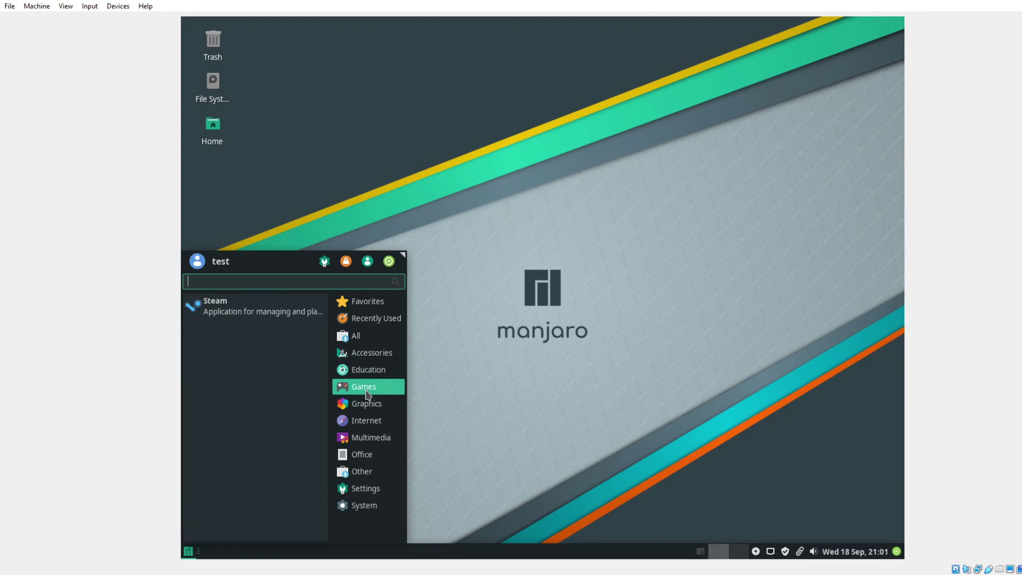
Browse Graphics, Internet, Multimedia, Office and Other, then scroll the Settings list to Manjaro Settings Manager.
{"action": "left_click", "coordinate": [365, 411]}
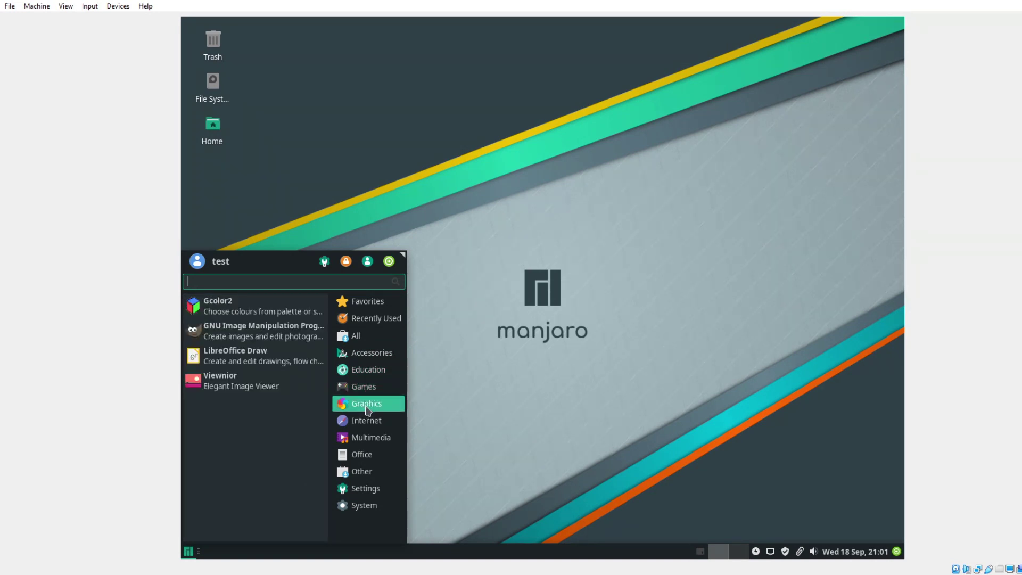
{"action": "left_click", "coordinate": [361, 424]}
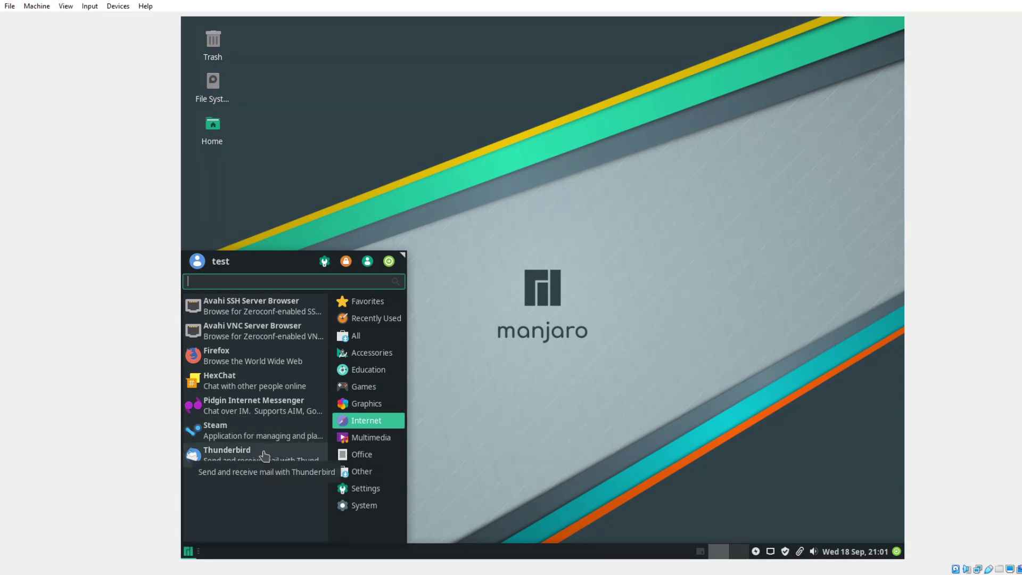
{"action": "left_click", "coordinate": [367, 439]}
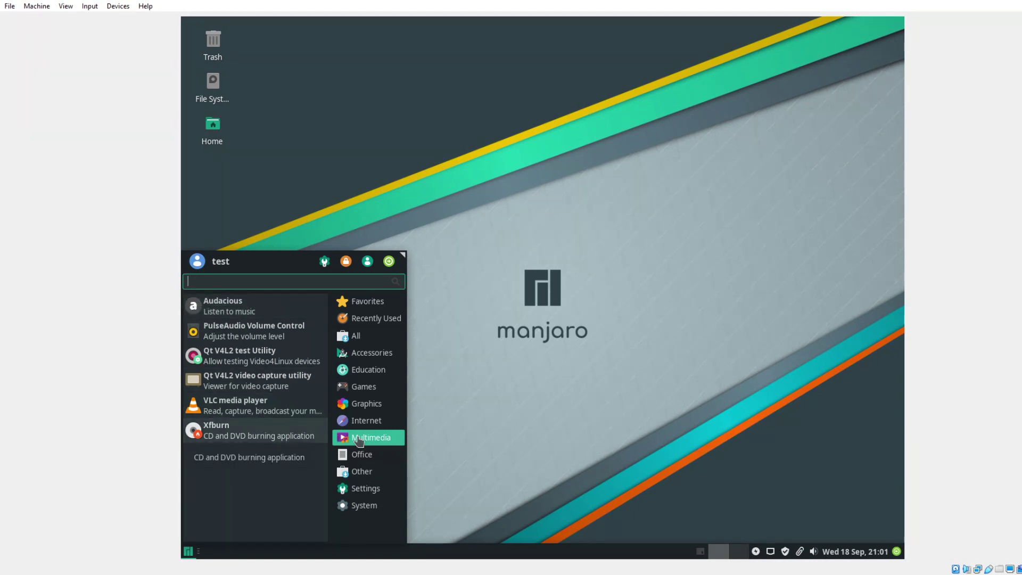
{"action": "left_click", "coordinate": [367, 456]}
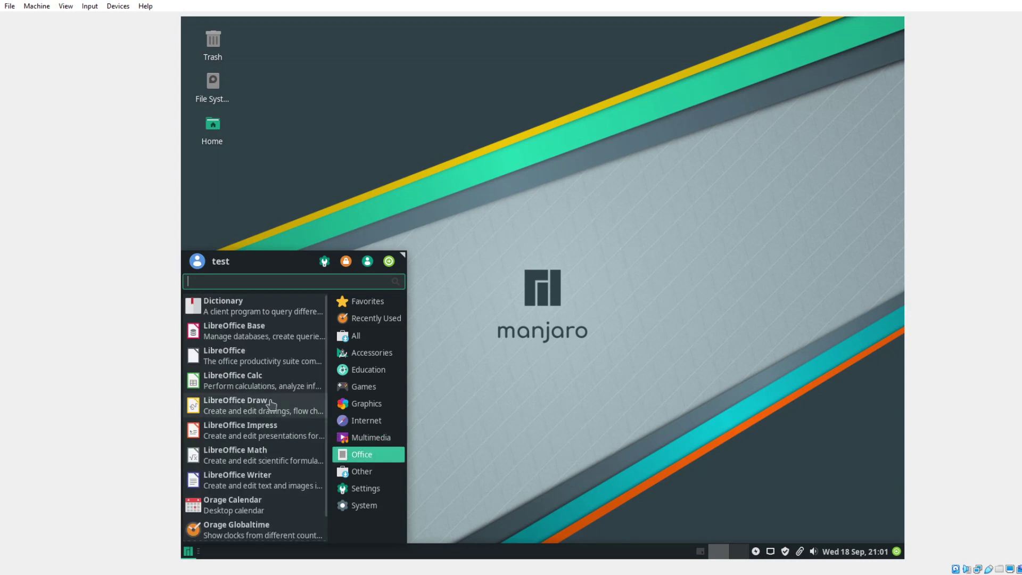
{"action": "scroll", "coordinate": [271, 405], "scroll_direction": "down", "scroll_amount": 1}
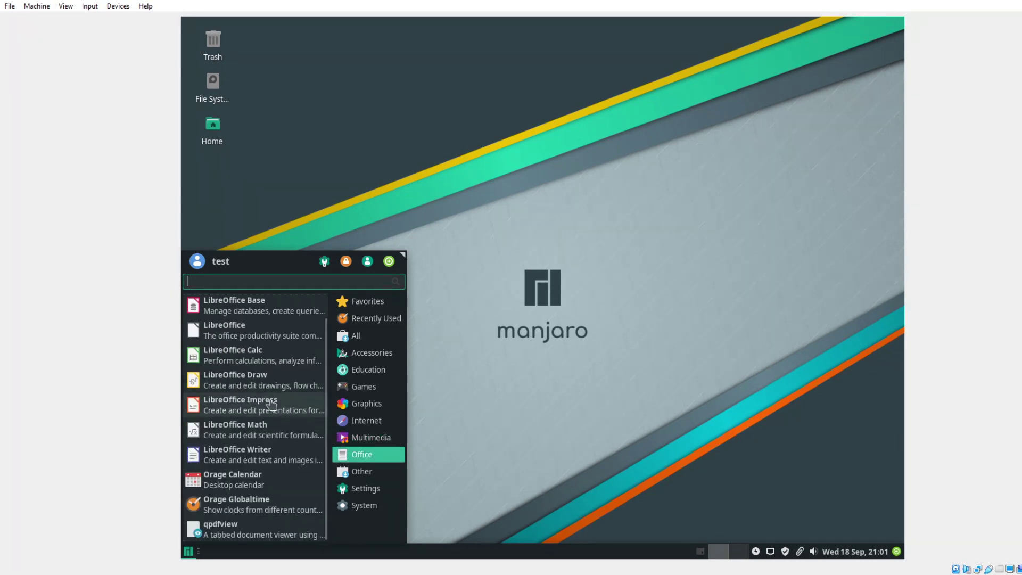
{"action": "left_click", "coordinate": [365, 473]}
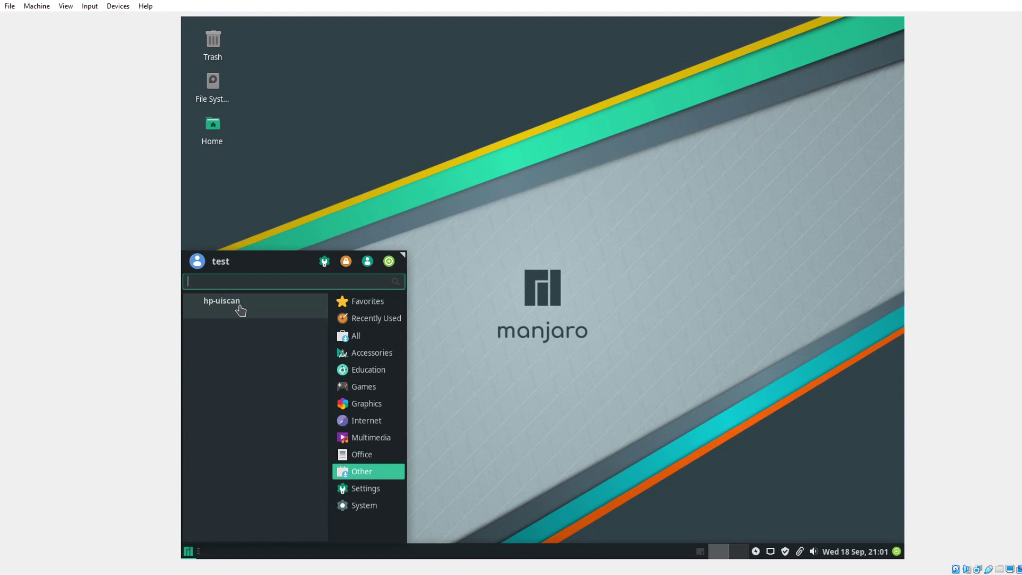
{"action": "left_click", "coordinate": [361, 489]}
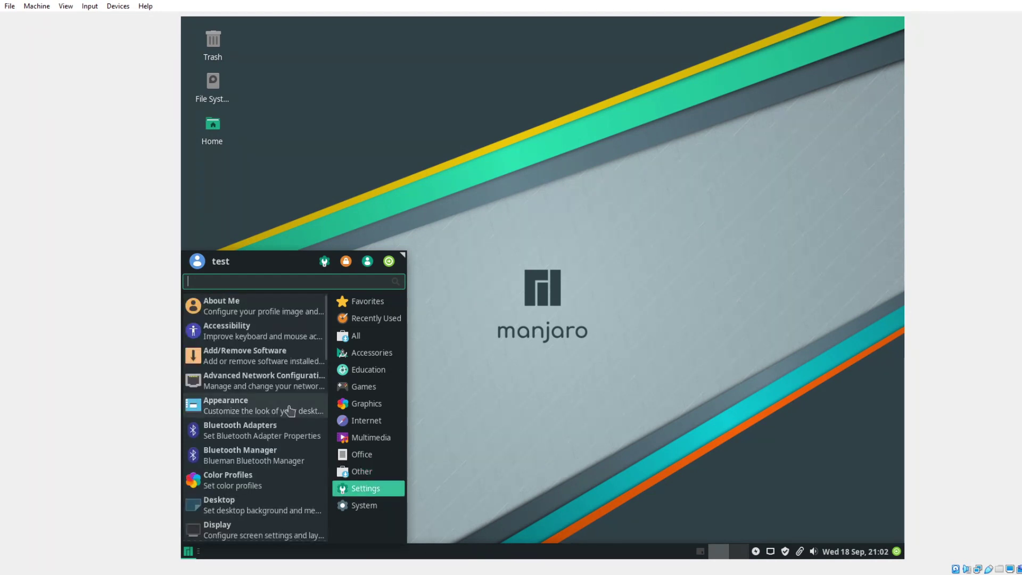
{"action": "scroll", "coordinate": [290, 411], "scroll_direction": "down", "scroll_amount": 5}
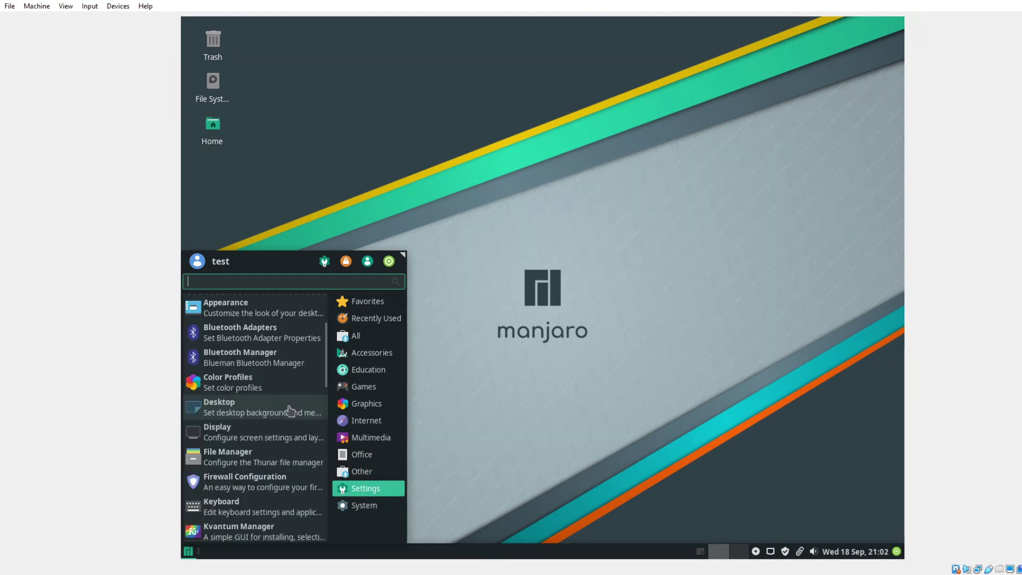
{"action": "scroll", "coordinate": [289, 411], "scroll_direction": "down", "scroll_amount": 3}
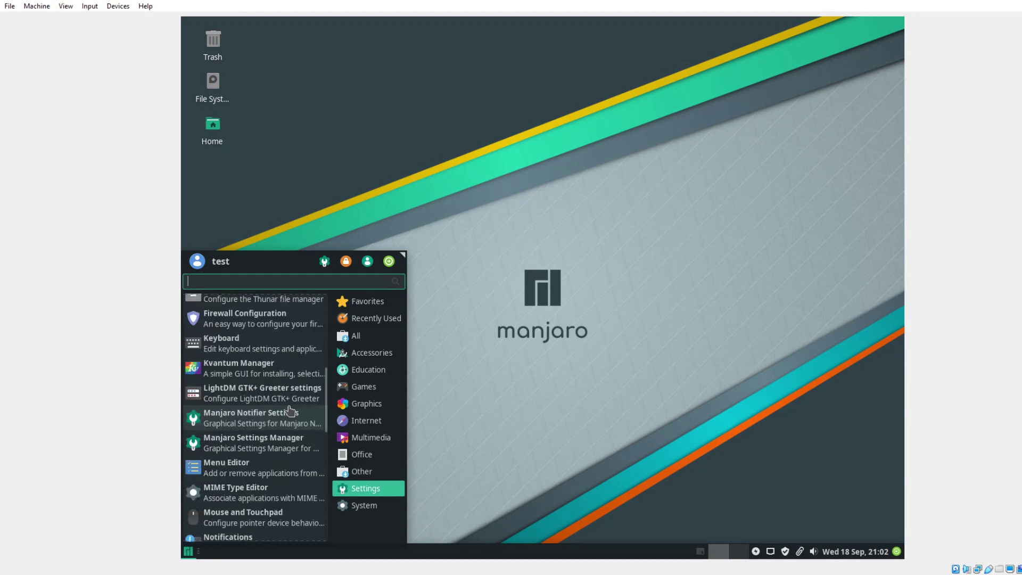
Open Manjaro Settings Manager, look over its System and Hardware modules, and close it.
{"action": "left_click", "coordinate": [281, 446]}
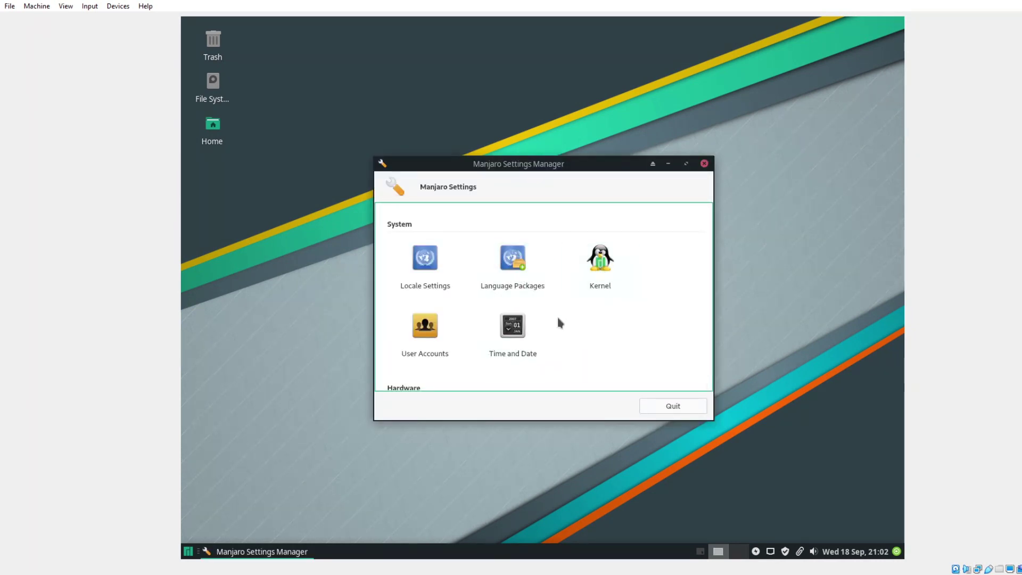
{"action": "scroll", "coordinate": [511, 335], "scroll_direction": "down", "scroll_amount": 2}
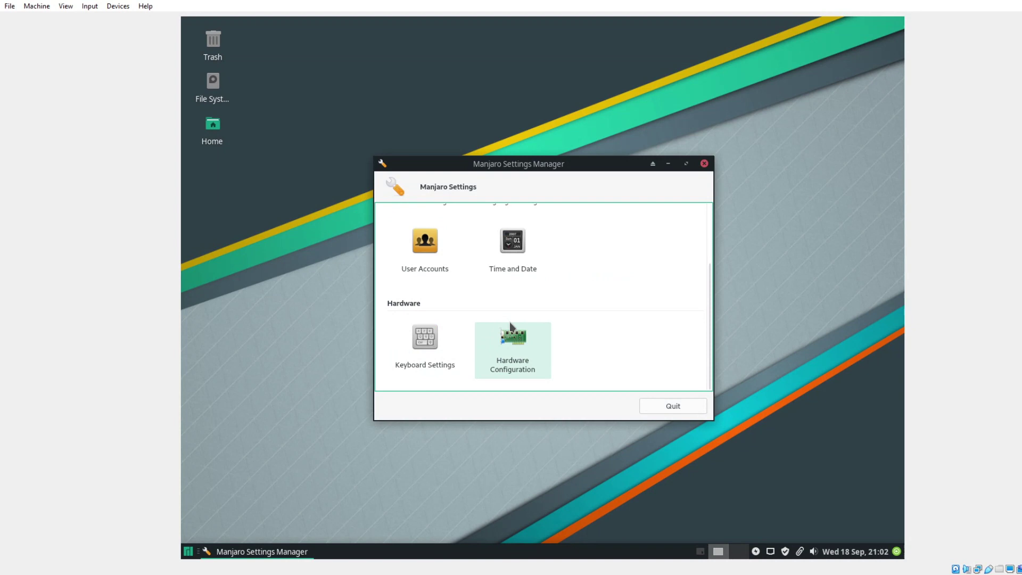
{"action": "scroll", "coordinate": [514, 345], "scroll_direction": "up", "scroll_amount": 2}
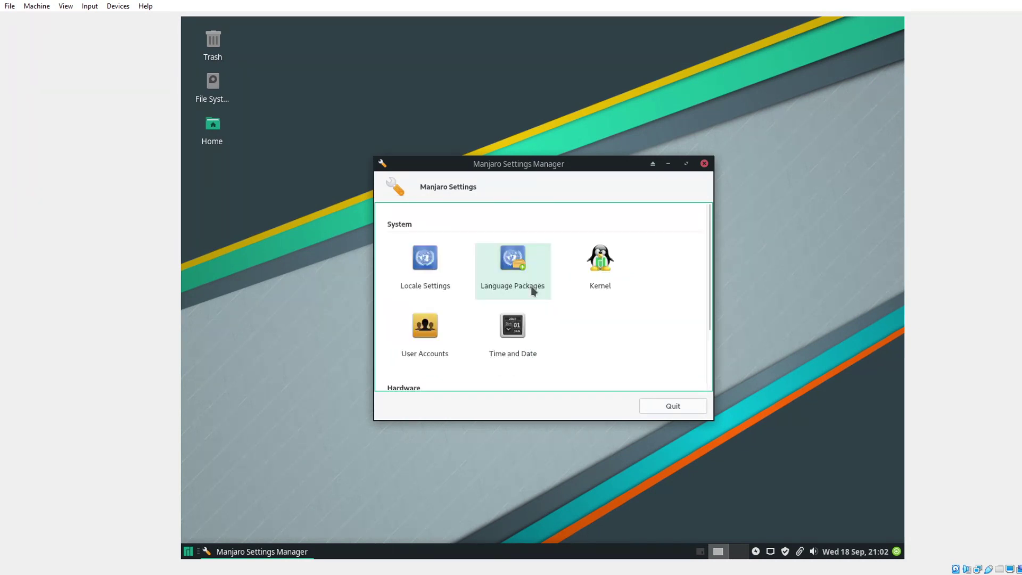
{"action": "left_click", "coordinate": [703, 165]}
Launch Add/Remove Software from the application menu's Settings category.
{"action": "left_click", "coordinate": [189, 551]}
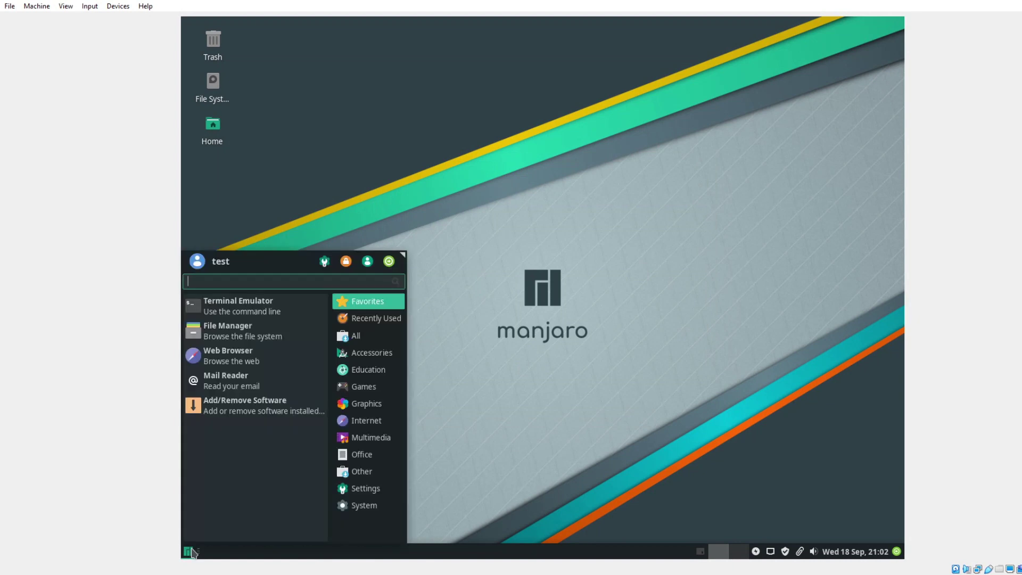
{"action": "left_click", "coordinate": [361, 487]}
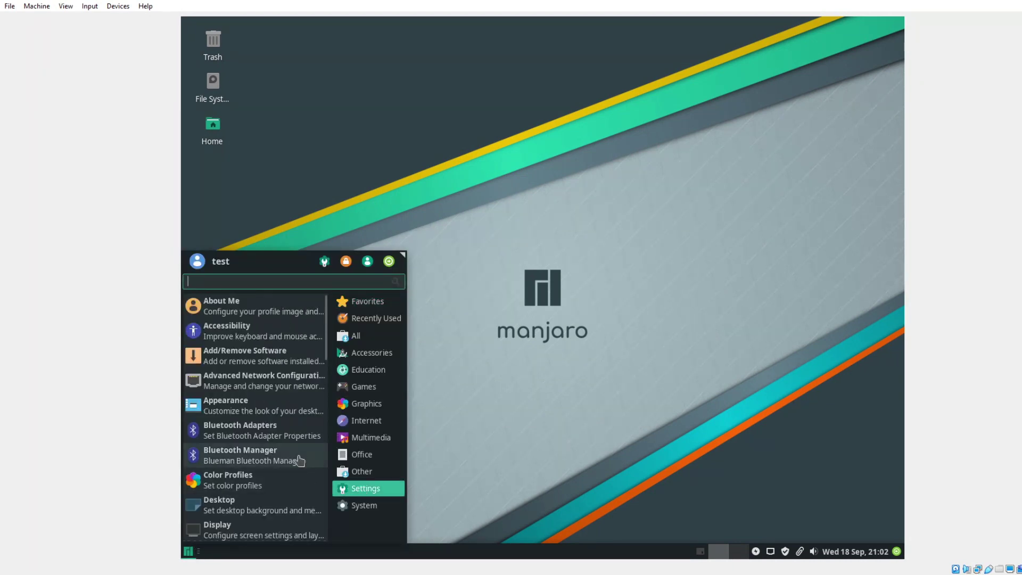
{"action": "scroll", "coordinate": [299, 459], "scroll_direction": "down", "scroll_amount": 3}
{"action": "scroll", "coordinate": [299, 459], "scroll_direction": "down", "scroll_amount": 3}
{"action": "scroll", "coordinate": [300, 459], "scroll_direction": "down", "scroll_amount": 5}
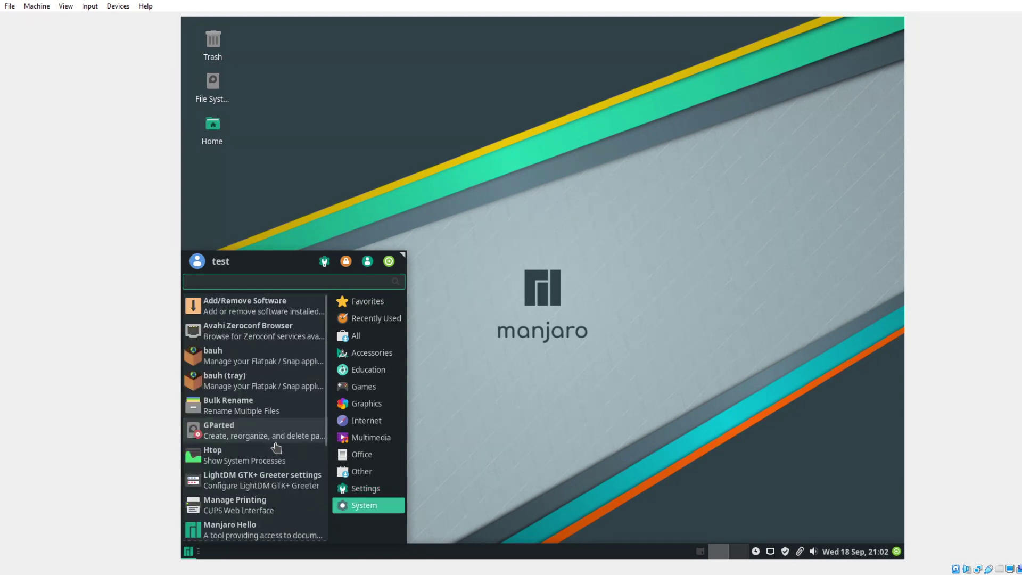
{"action": "scroll", "coordinate": [276, 448], "scroll_direction": "down", "scroll_amount": 3}
{"action": "scroll", "coordinate": [276, 449], "scroll_direction": "up", "scroll_amount": 3}
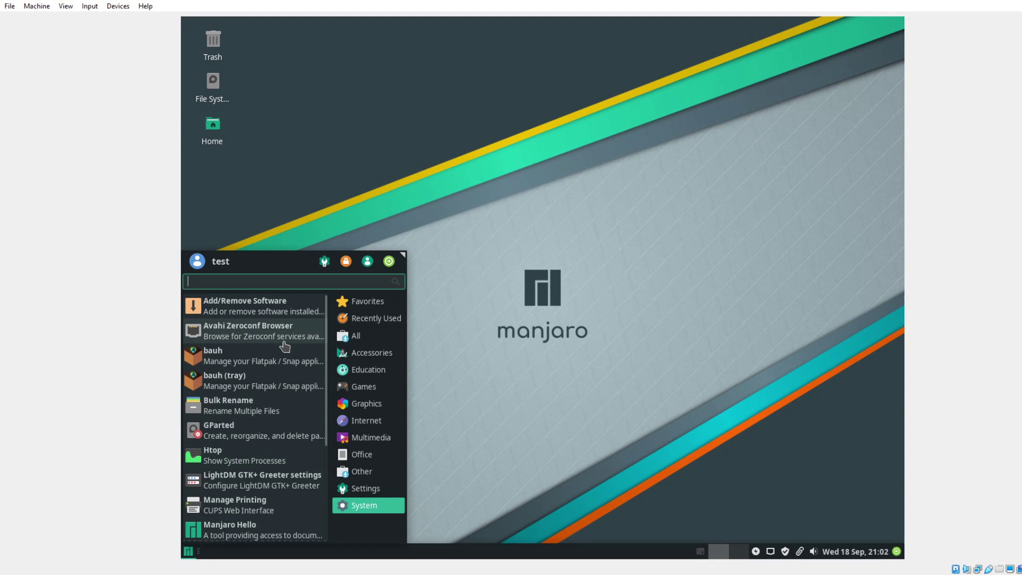
{"action": "left_click", "coordinate": [272, 314]}
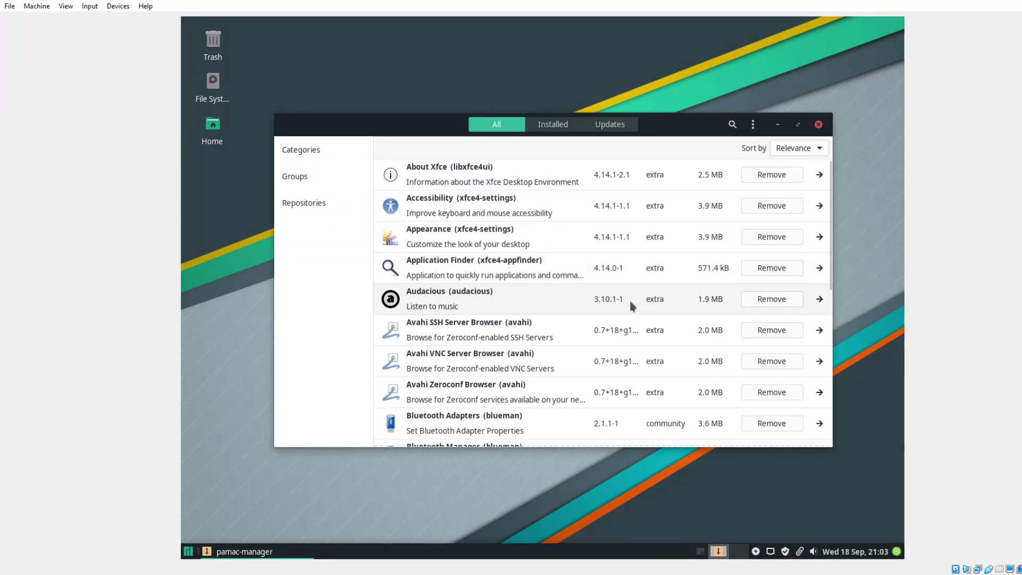
Remove Audacious 3.10.1-1 in Pamac, authorizing with the account password, then close Pamac.
{"action": "left_click", "coordinate": [765, 299]}
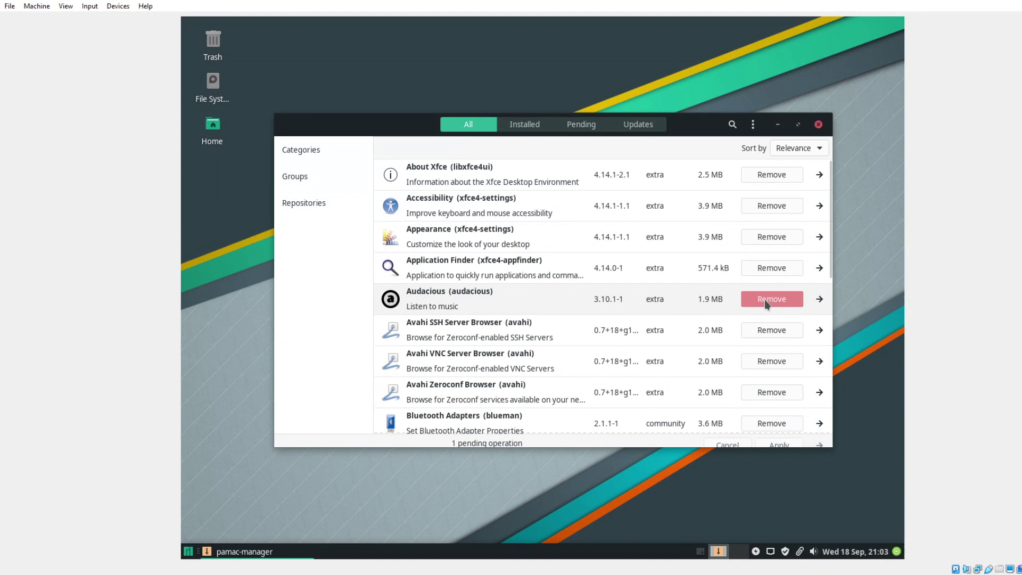
{"action": "left_click", "coordinate": [778, 436]}
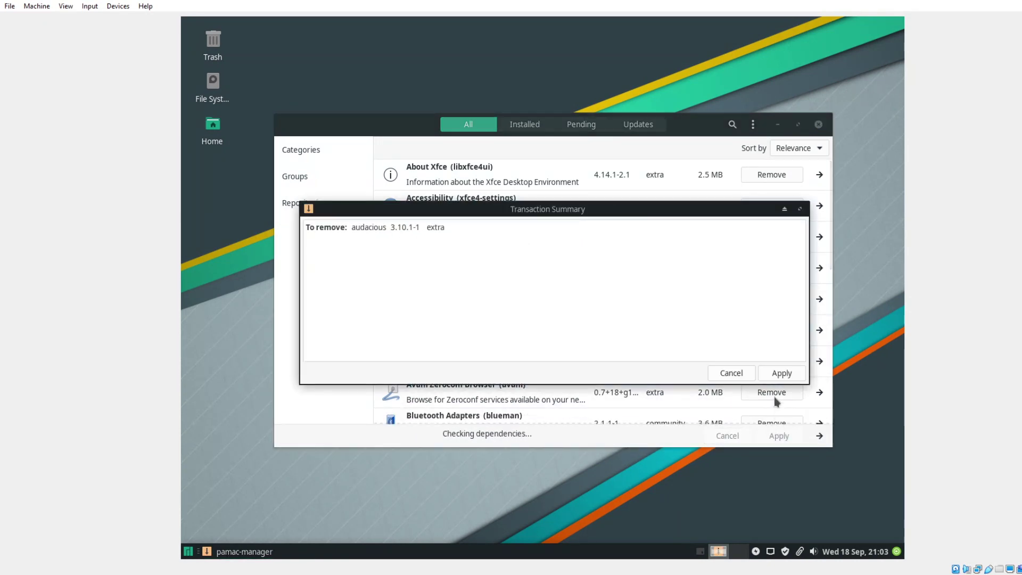
{"action": "left_click", "coordinate": [782, 374]}
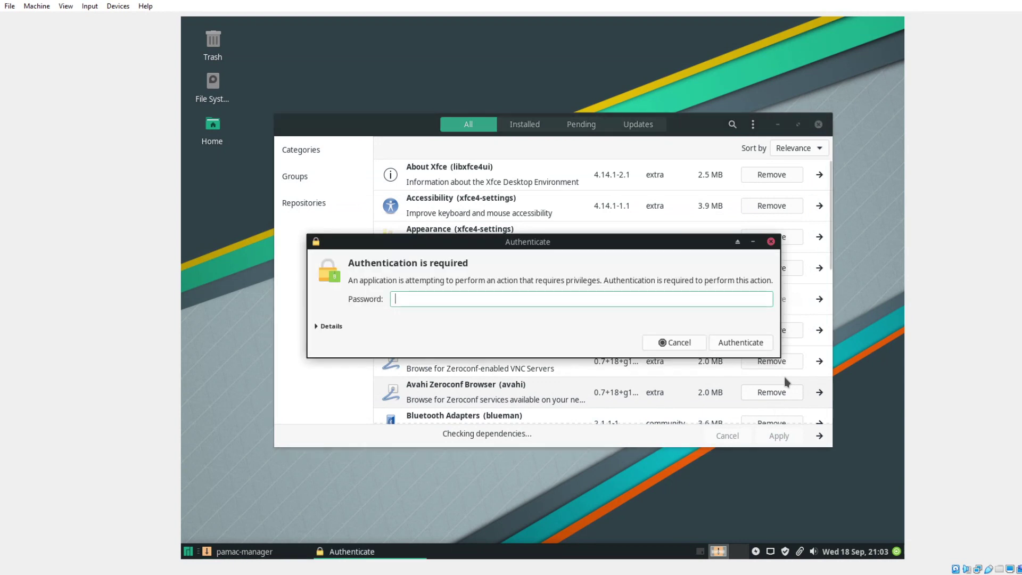
{"action": "type", "text": "•••"}
{"action": "key", "text": "Return"}
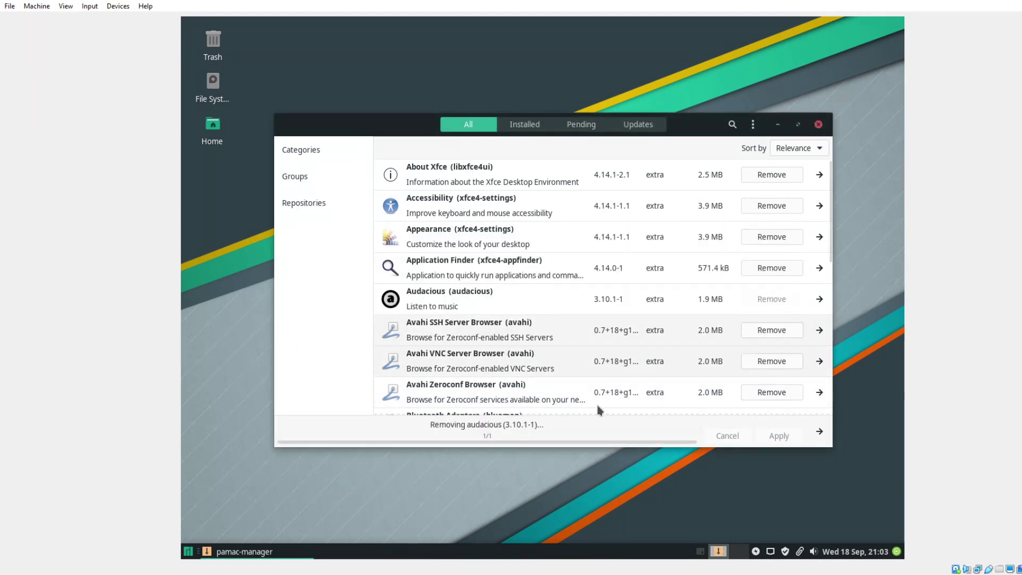
{"action": "left_click", "coordinate": [818, 125]}
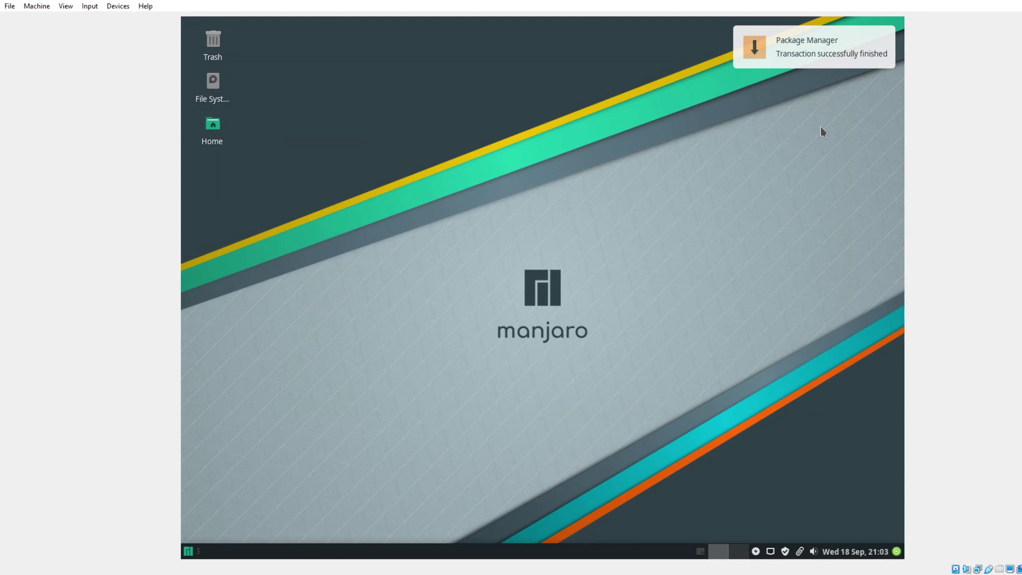
Show the menu's Settings category and scroll down to Workspaces and Xfce Terminal at the bottom.
{"action": "left_click", "coordinate": [191, 552]}
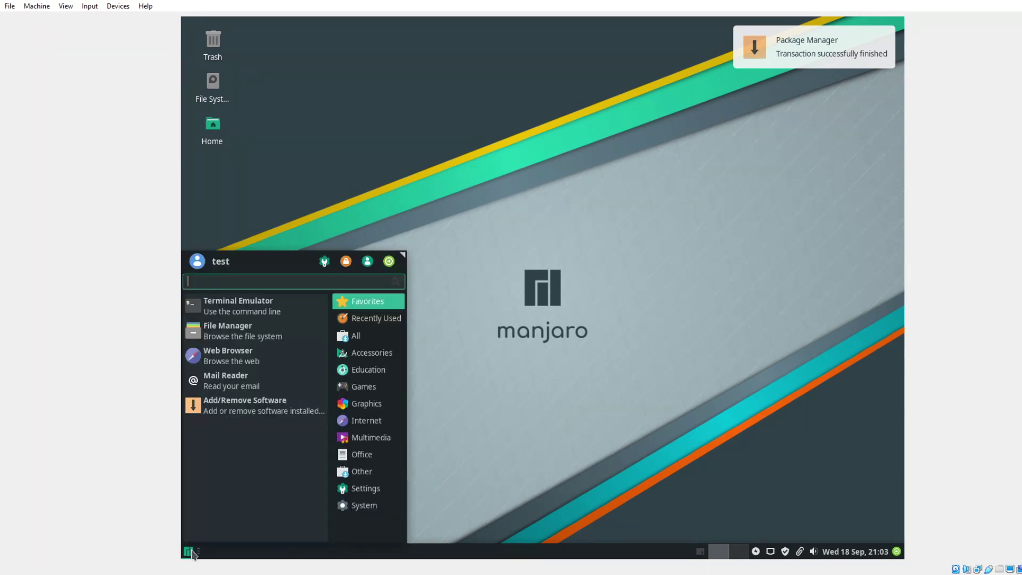
{"action": "left_click", "coordinate": [366, 488]}
{"action": "scroll", "coordinate": [303, 436], "scroll_direction": "down", "scroll_amount": 3}
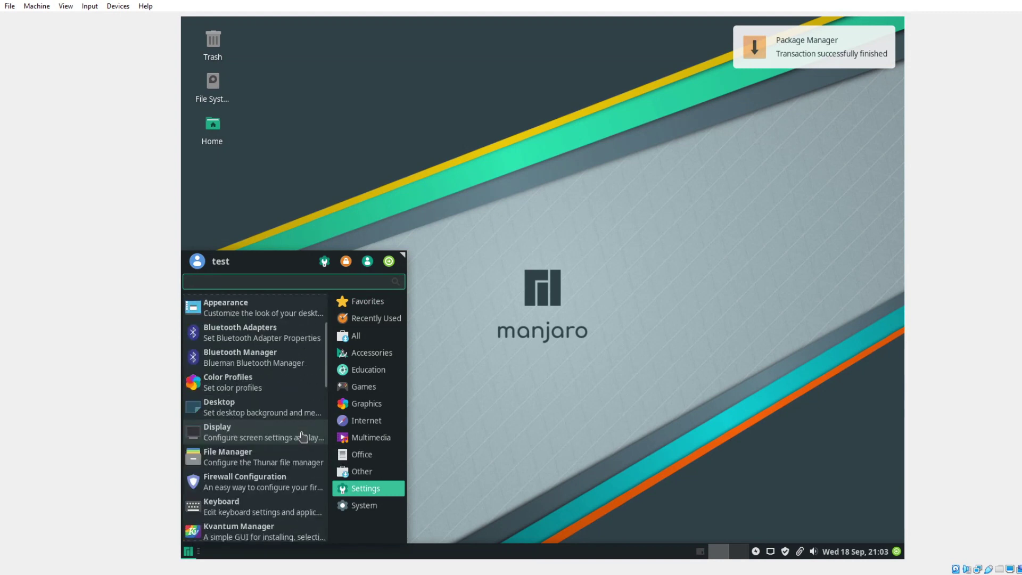
{"action": "scroll", "coordinate": [303, 437], "scroll_direction": "down", "scroll_amount": 3}
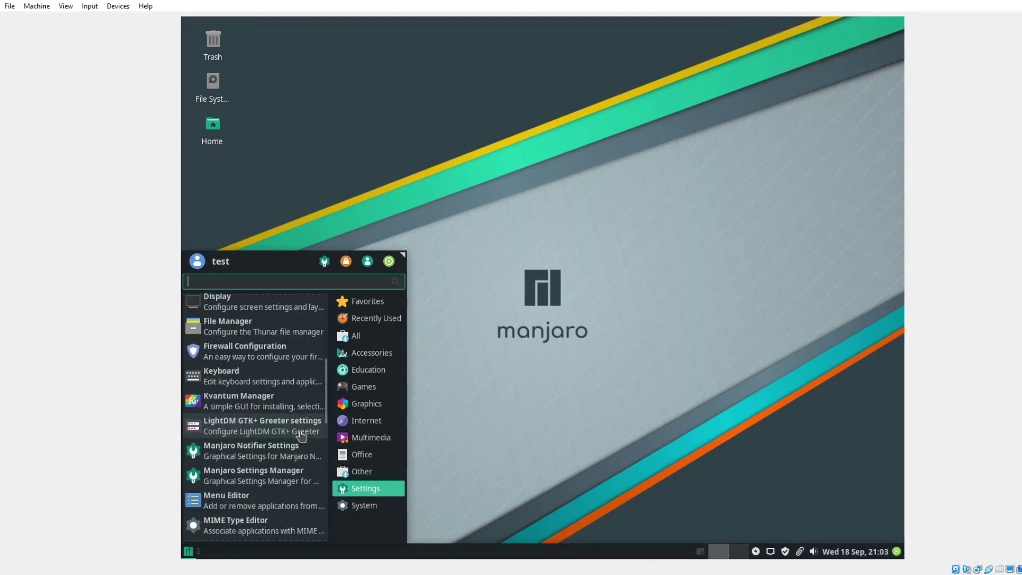
{"action": "scroll", "coordinate": [296, 438], "scroll_direction": "down", "scroll_amount": 3}
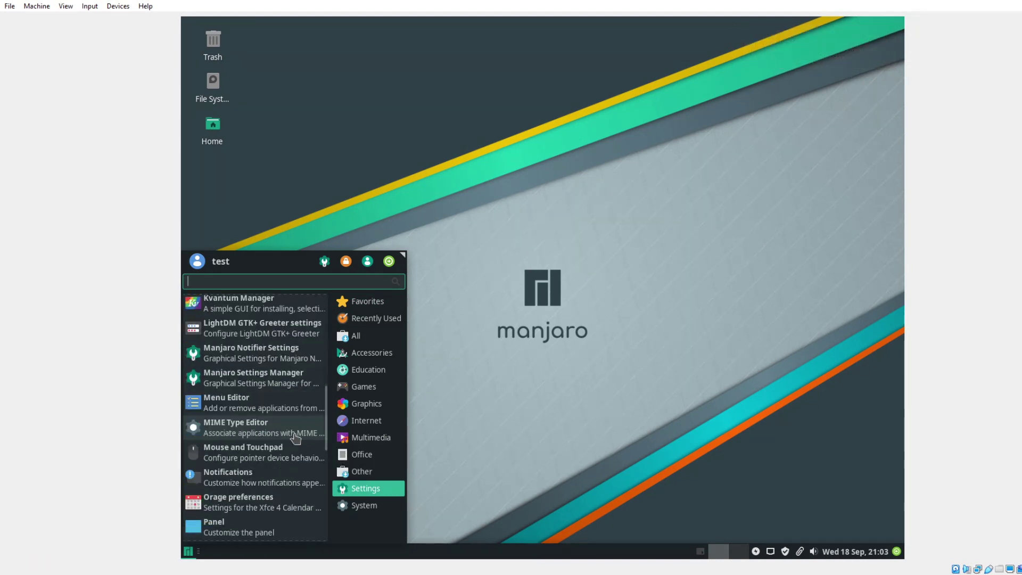
{"action": "scroll", "coordinate": [295, 438], "scroll_direction": "down", "scroll_amount": 2}
{"action": "scroll", "coordinate": [296, 438], "scroll_direction": "down", "scroll_amount": 2}
{"action": "scroll", "coordinate": [296, 438], "scroll_direction": "down", "scroll_amount": 3}
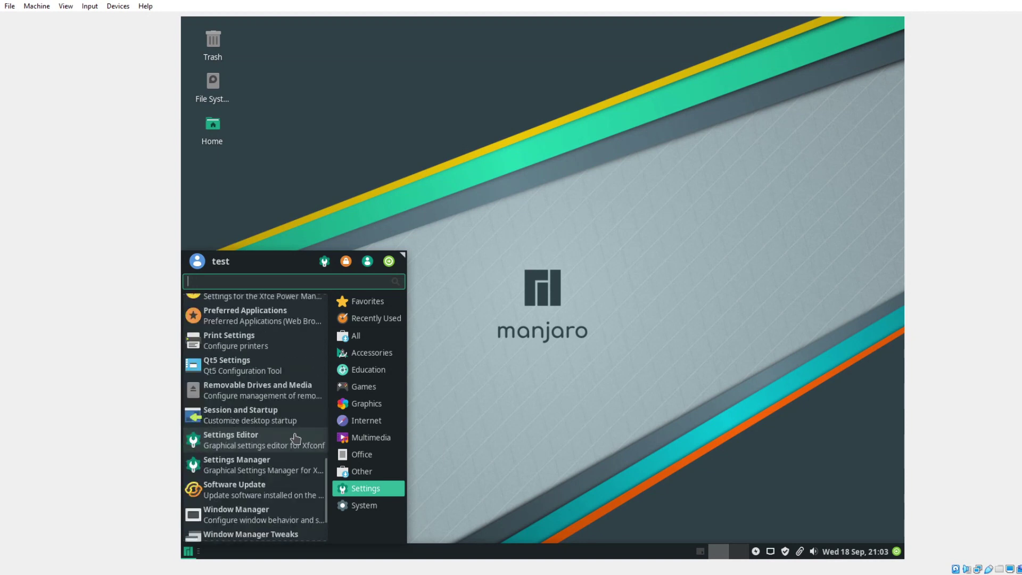
{"action": "scroll", "coordinate": [296, 438], "scroll_direction": "down", "scroll_amount": 2}
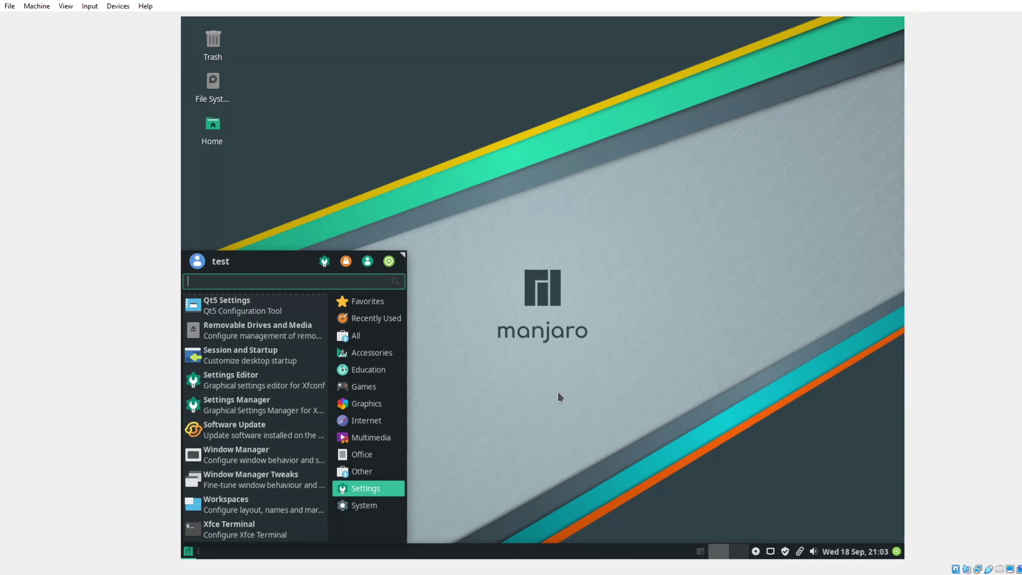
Open Session and Startup, view its General, Application Autostart, Current Session and Advanced tabs, then close it.
{"action": "left_click", "coordinate": [281, 364]}
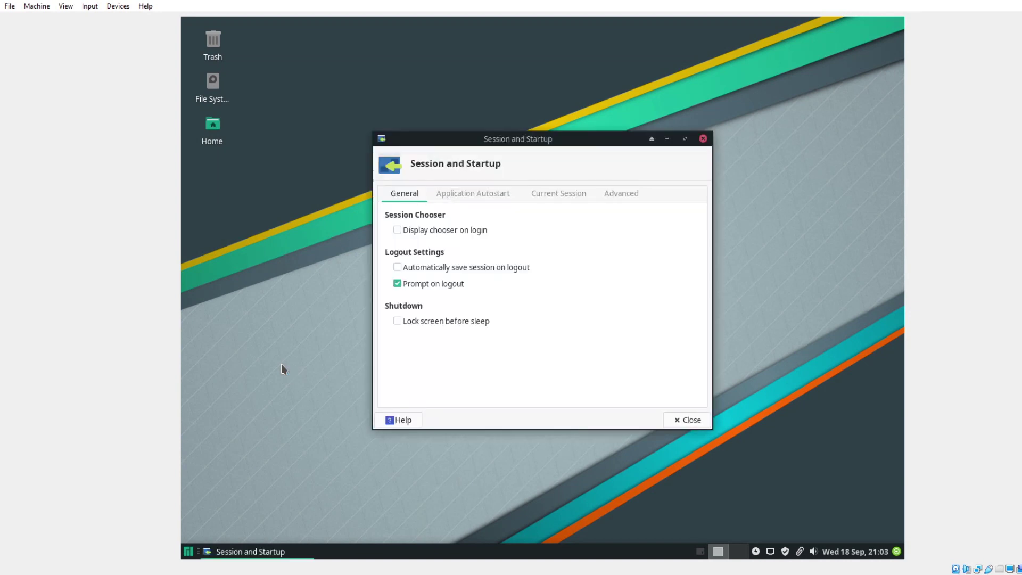
{"action": "left_click", "coordinate": [487, 197]}
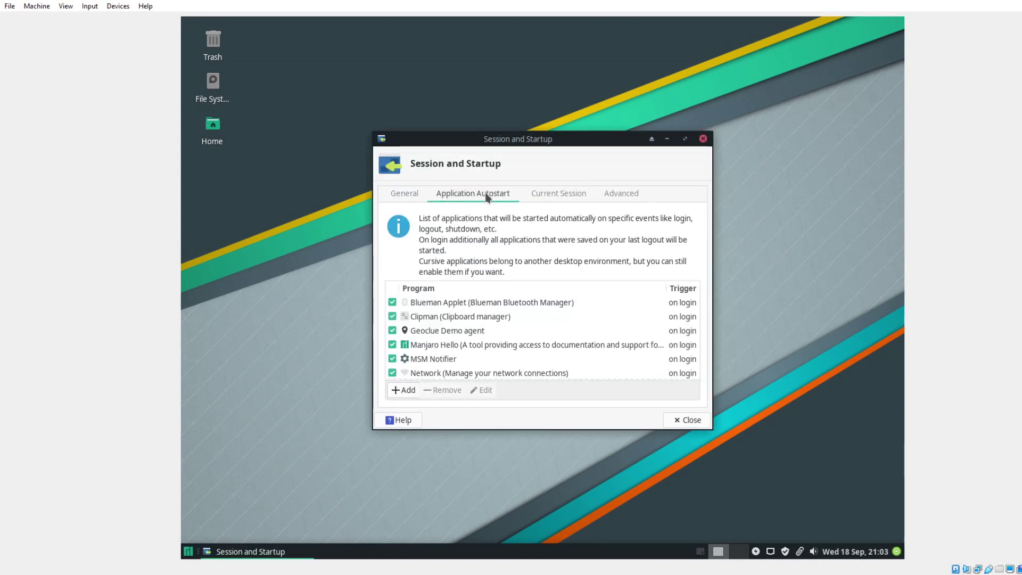
{"action": "left_click", "coordinate": [555, 196]}
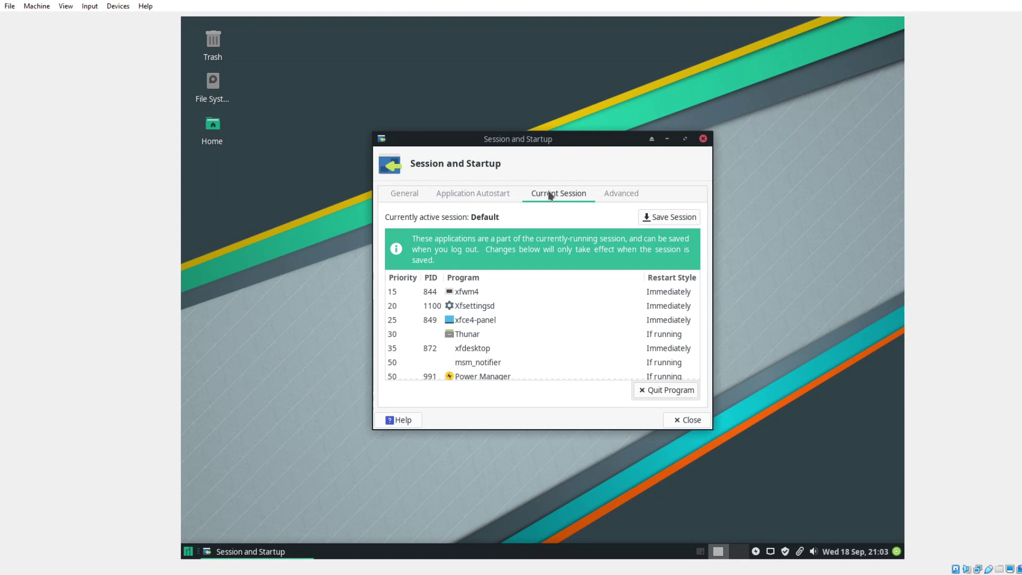
{"action": "left_click", "coordinate": [607, 197]}
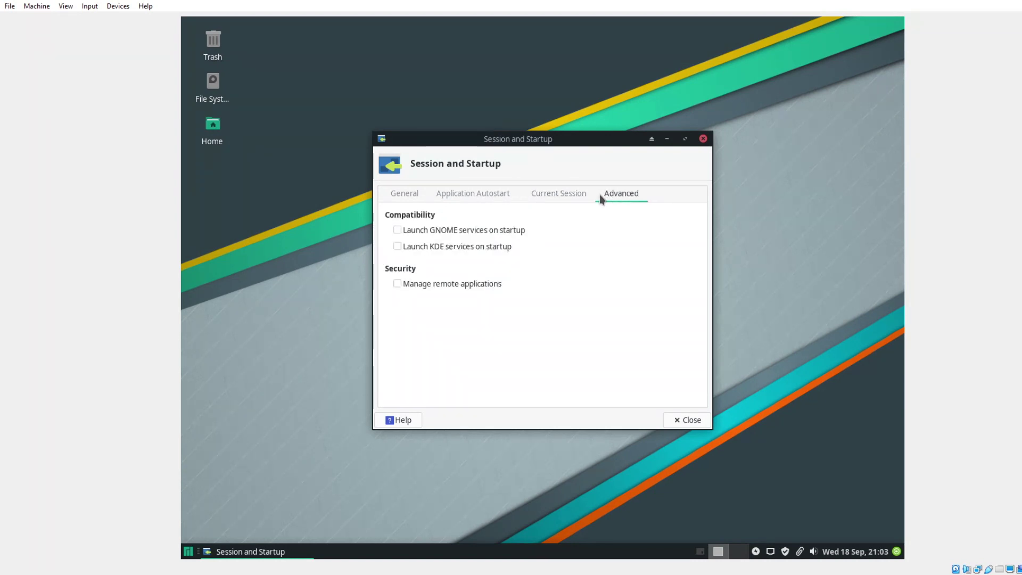
{"action": "left_click", "coordinate": [410, 197]}
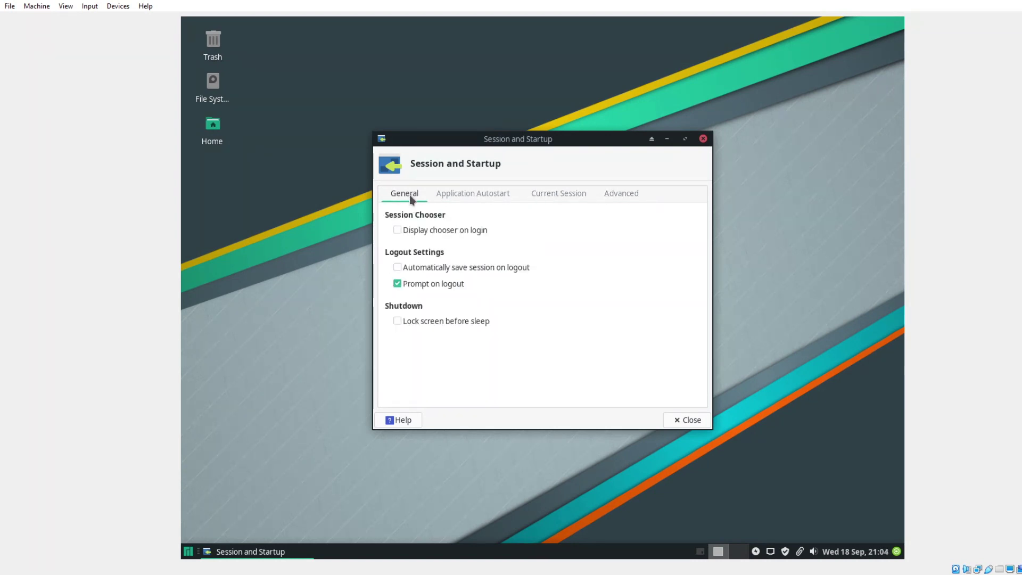
{"action": "left_click", "coordinate": [685, 420]}
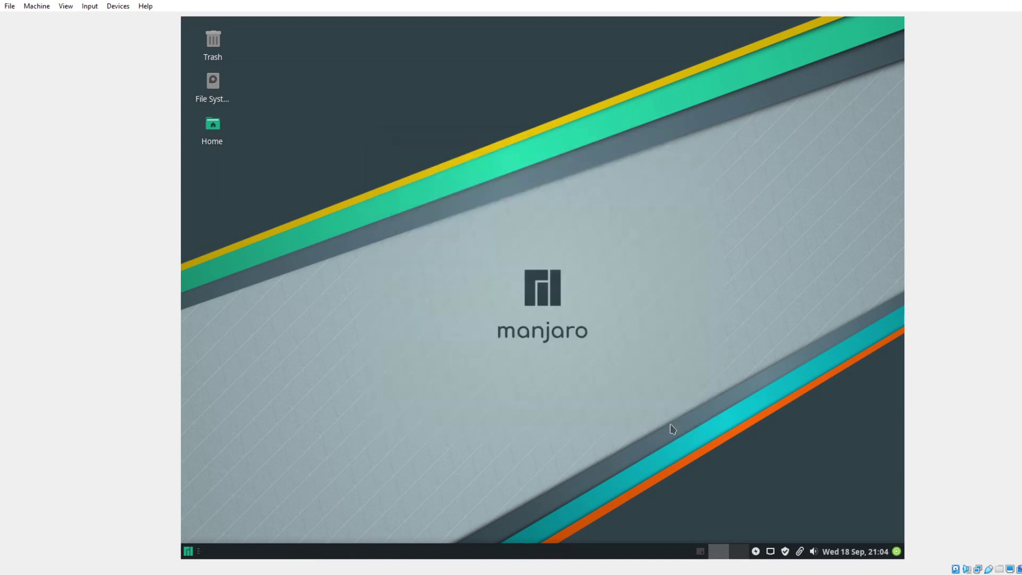
Inspect the desktop's right-click menu twice, then open the application menu on Favorites.
{"action": "right_click", "coordinate": [308, 114]}
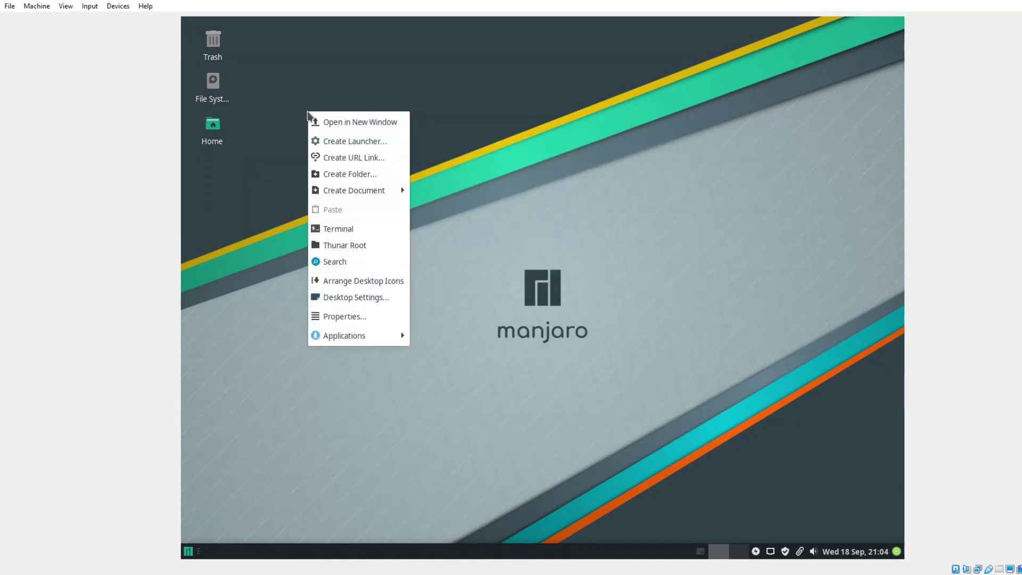
{"action": "left_click", "coordinate": [520, 214]}
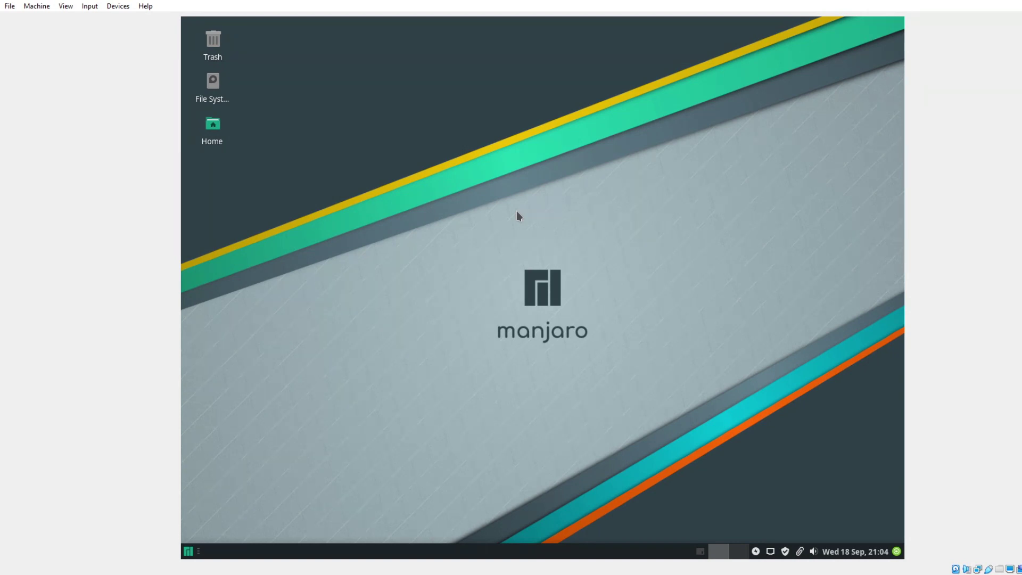
{"action": "right_click", "coordinate": [370, 147]}
{"action": "left_click", "coordinate": [598, 175]}
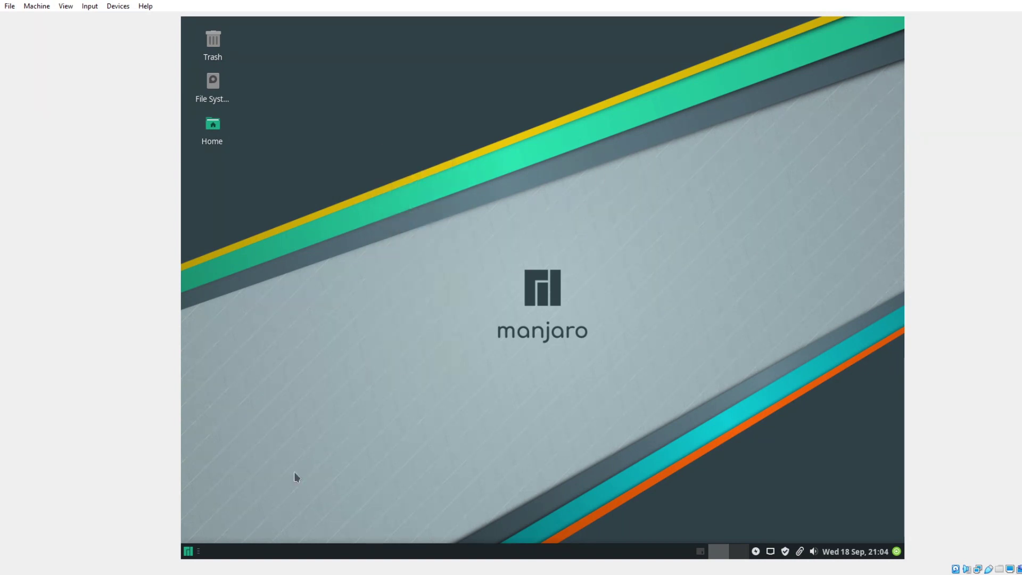
{"action": "left_click", "coordinate": [189, 551]}
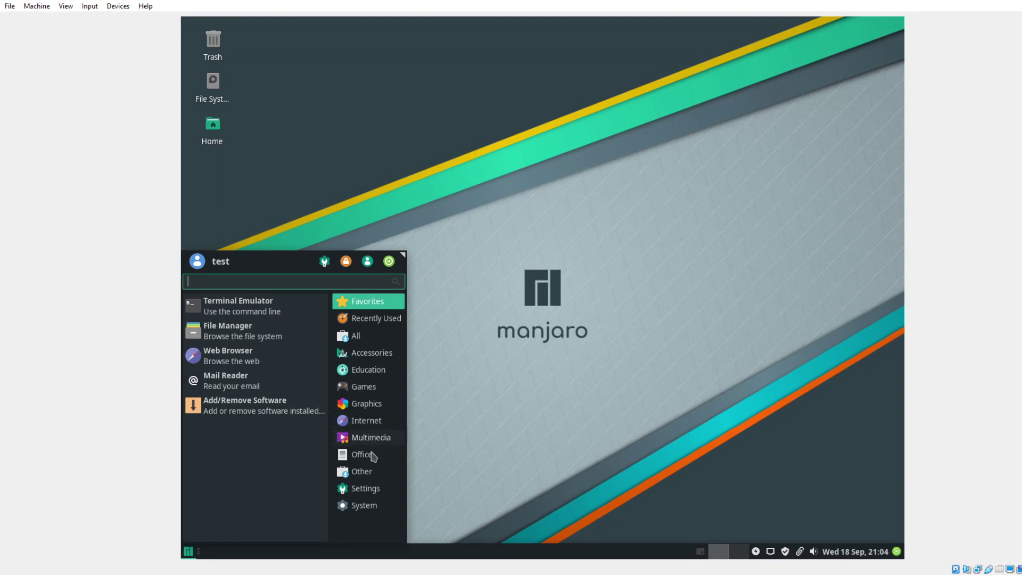
Open Appearance and try the Matcha-dark-sea, Matcha-light-aliz and Clearlooks styles, ending on Clearlooks.
{"action": "left_click", "coordinate": [361, 489]}
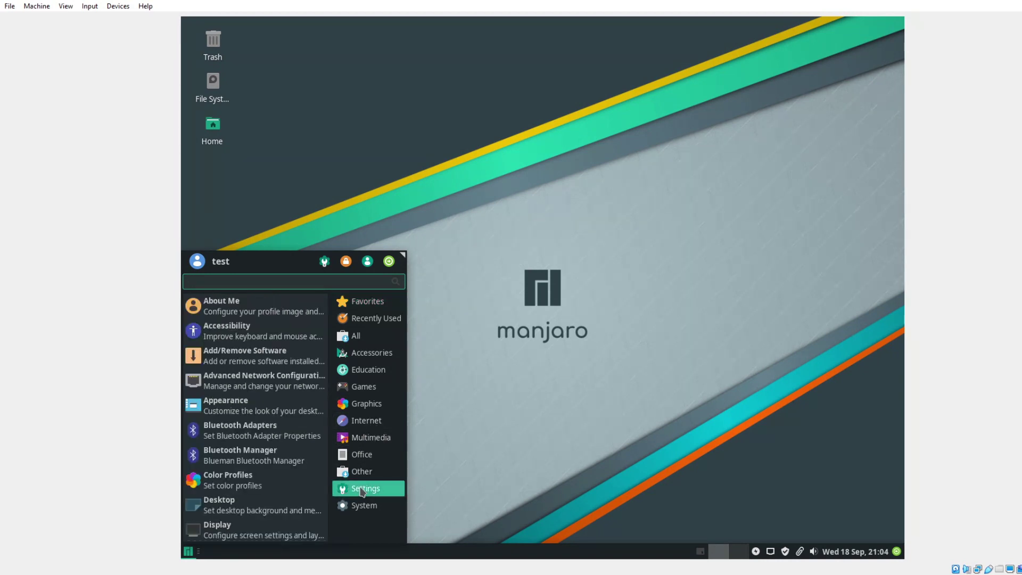
{"action": "left_click", "coordinate": [288, 414]}
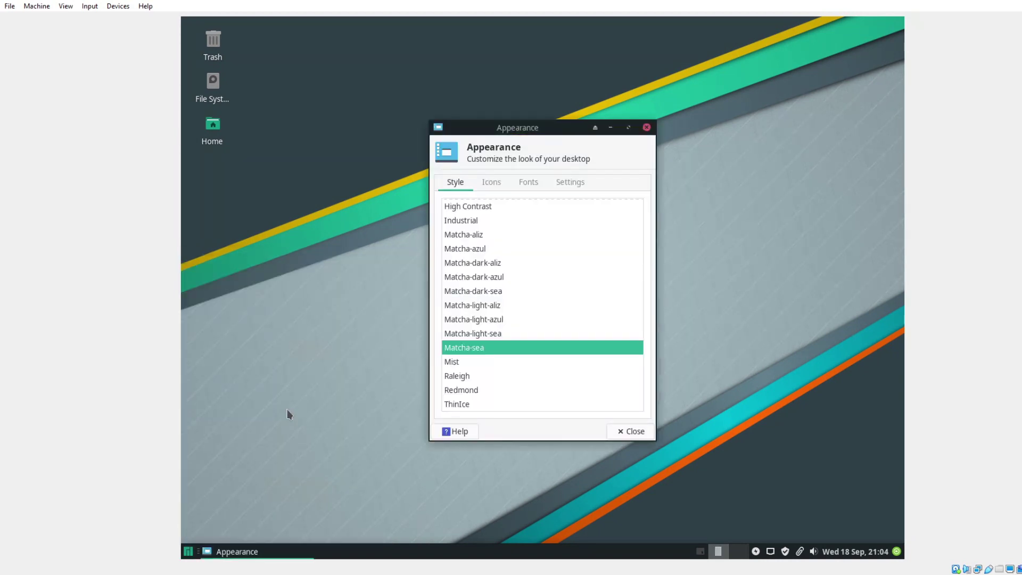
{"action": "scroll", "coordinate": [559, 253], "scroll_direction": "up", "scroll_amount": 2}
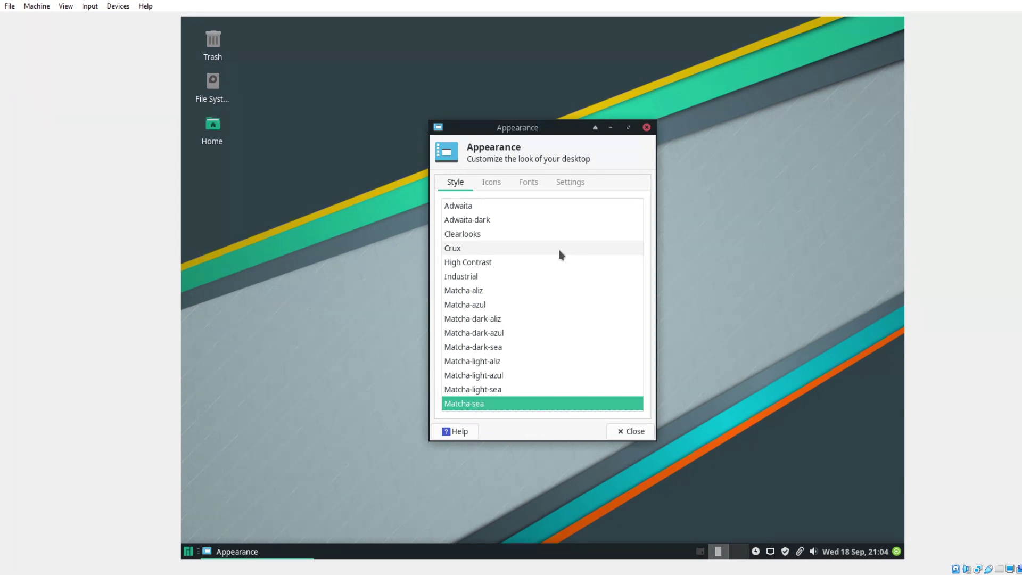
{"action": "left_click", "coordinate": [499, 350]}
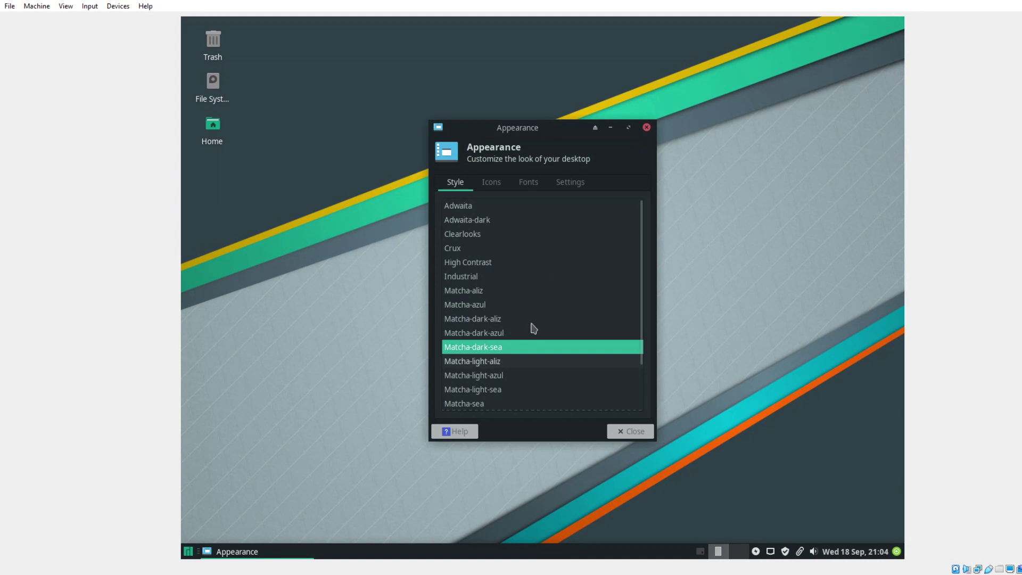
{"action": "key", "text": "Down"}
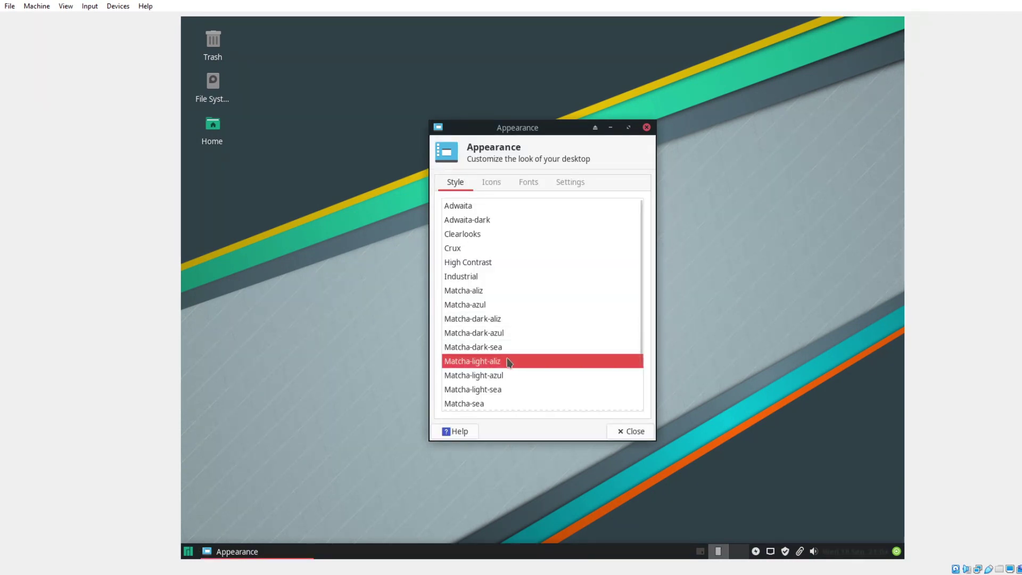
{"action": "left_click", "coordinate": [473, 234]}
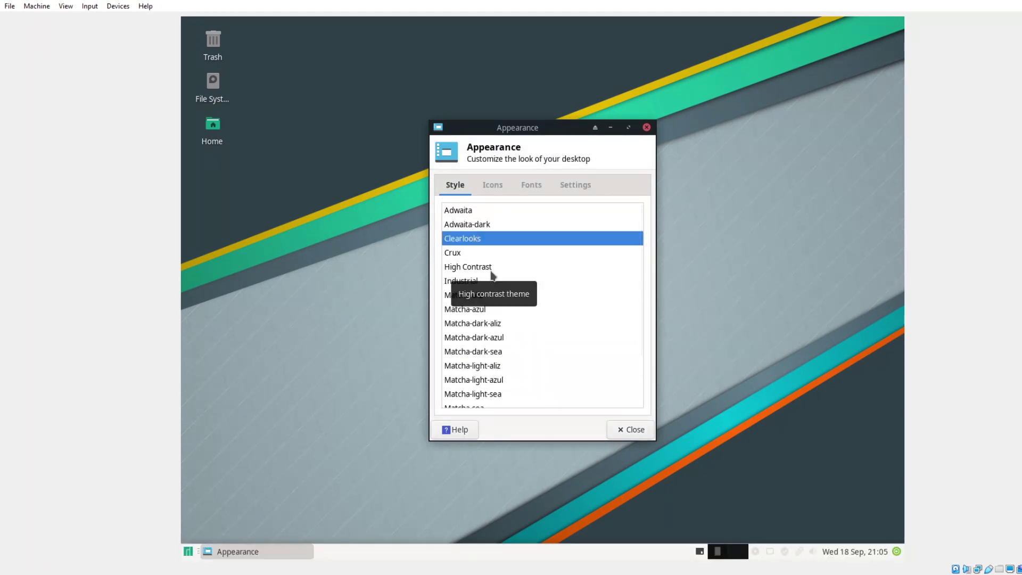
{"action": "scroll", "coordinate": [503, 322], "scroll_direction": "down", "scroll_amount": 3}
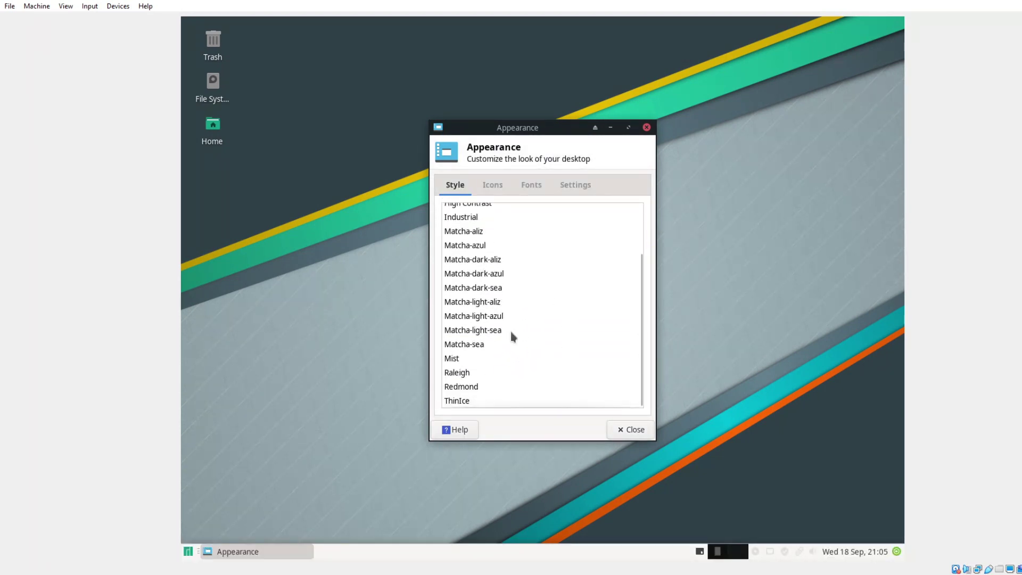
Apply the Redmond style in Appearance and let the desktop redraw.
{"action": "left_click", "coordinate": [462, 387]}
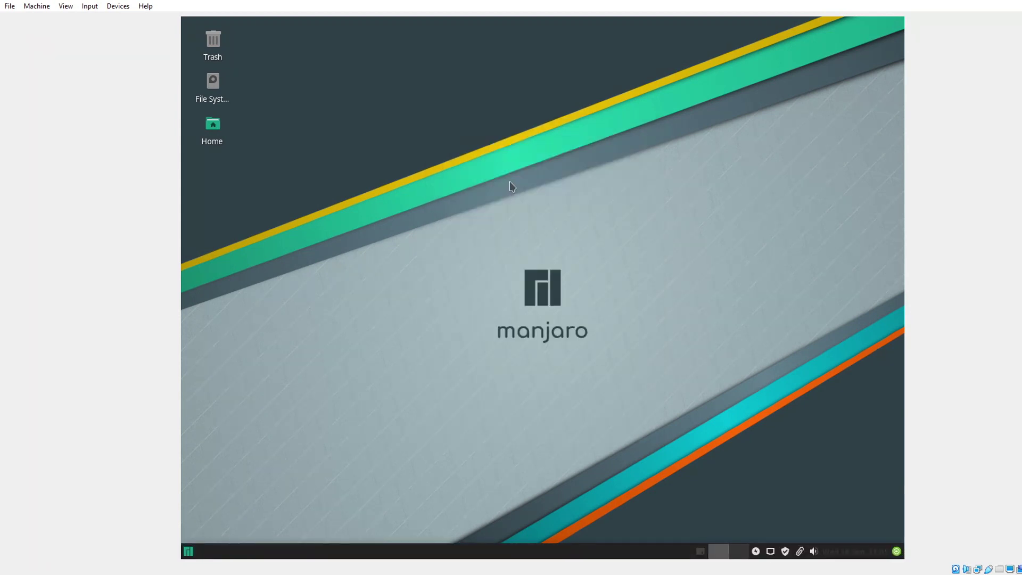